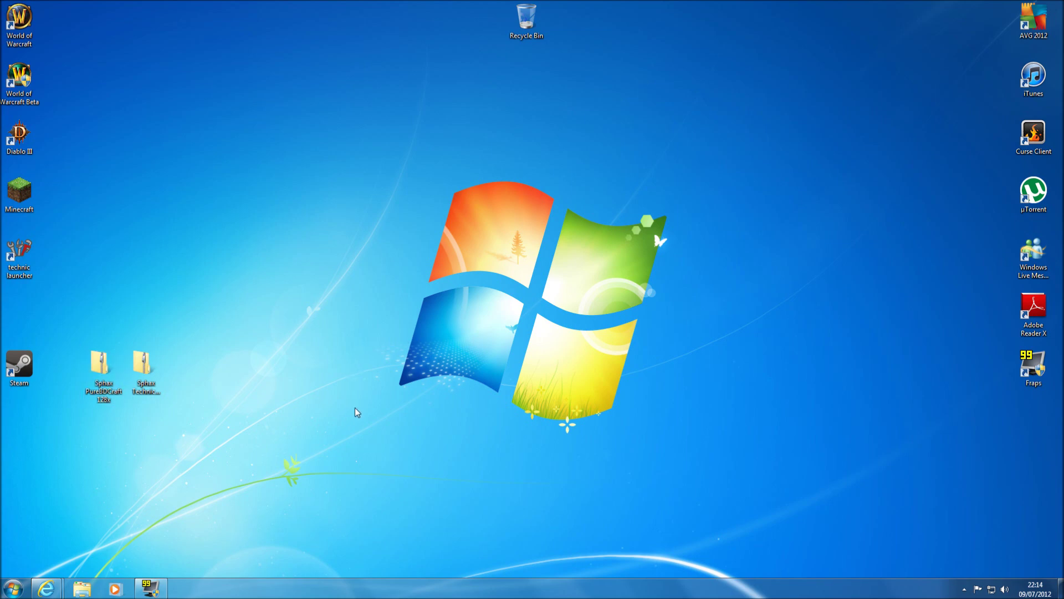
Restore the bdcraft download page in Internet Explorer and scroll through it
mouse_move(45, 587)
left_click(71, 530)
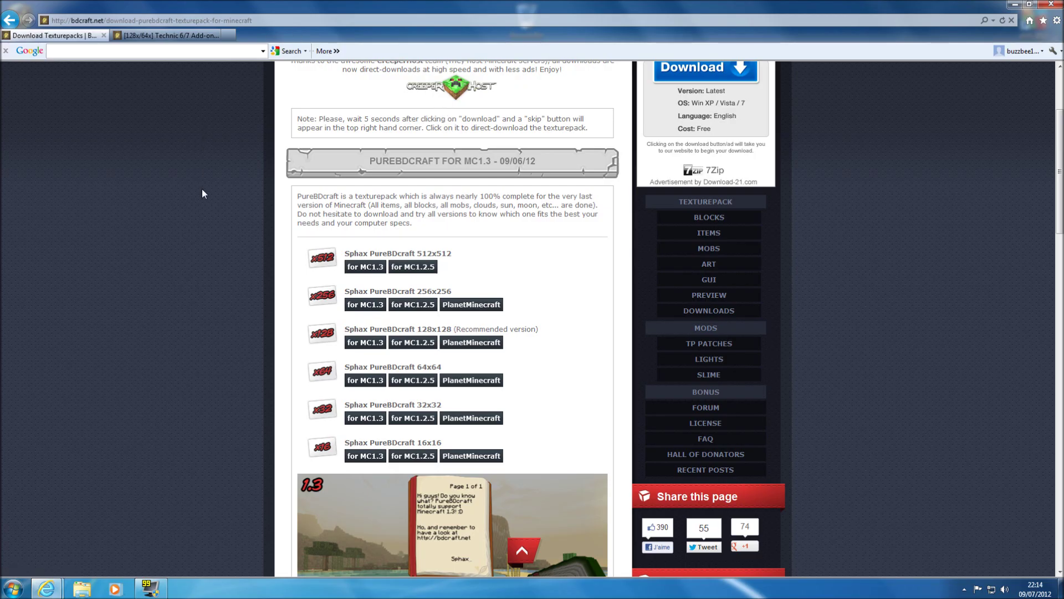
scroll(201, 188, "up", 3)
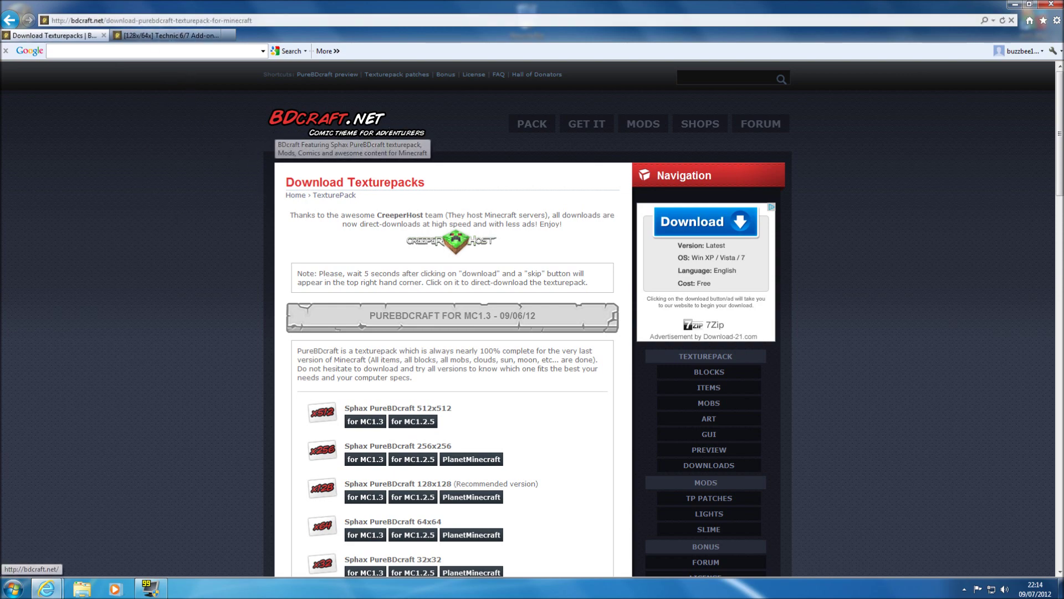
scroll(228, 314, "down", 3)
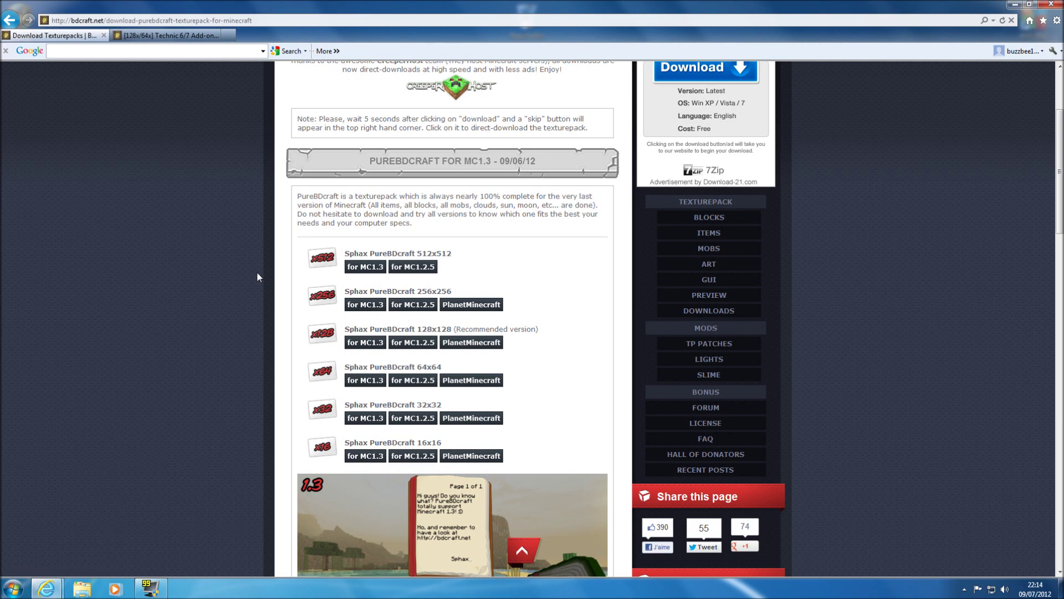
Minimise the browser, select the PureBDCraft 128x zip, then return to the Technic add-on page
left_click(1015, 4)
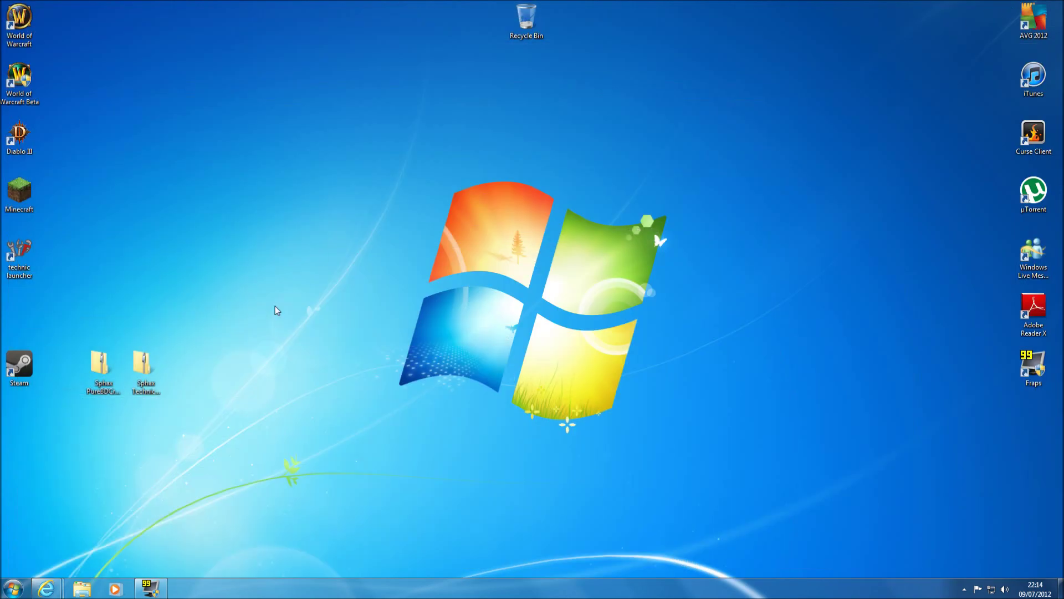
left_click(107, 375)
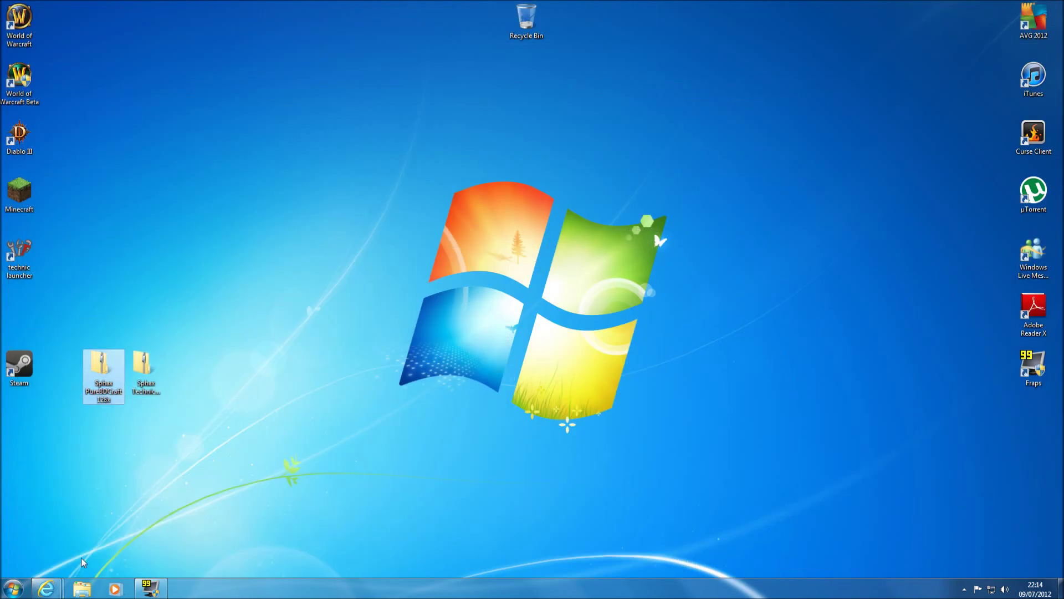
mouse_move(46, 587)
left_click(197, 507)
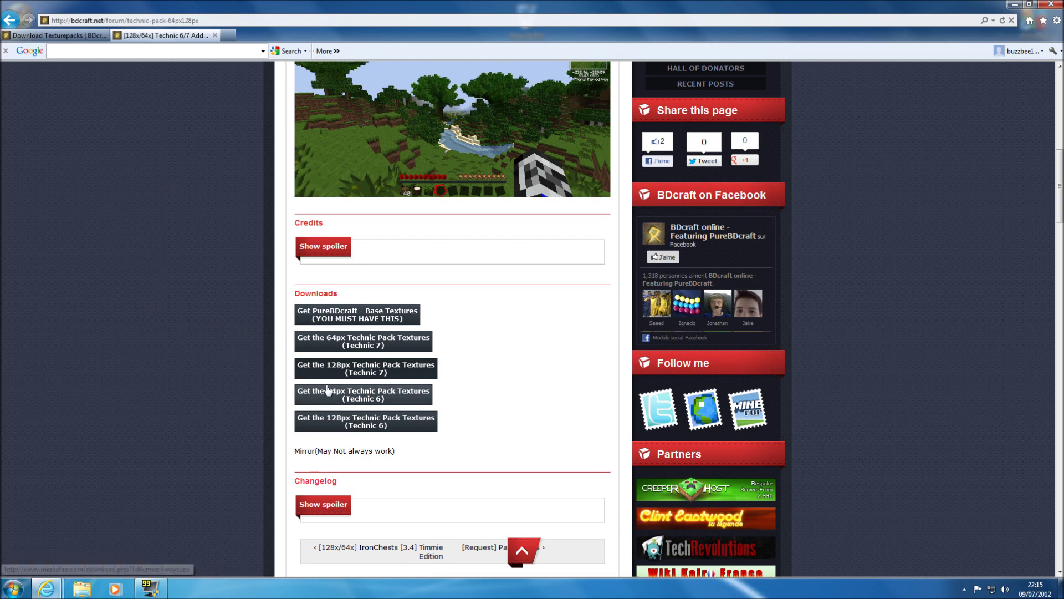
Scroll through the Technic 6/7 add-on page to view its 64px and 128px downloads
scroll(230, 294, "up", 6)
scroll(228, 294, "up", 4)
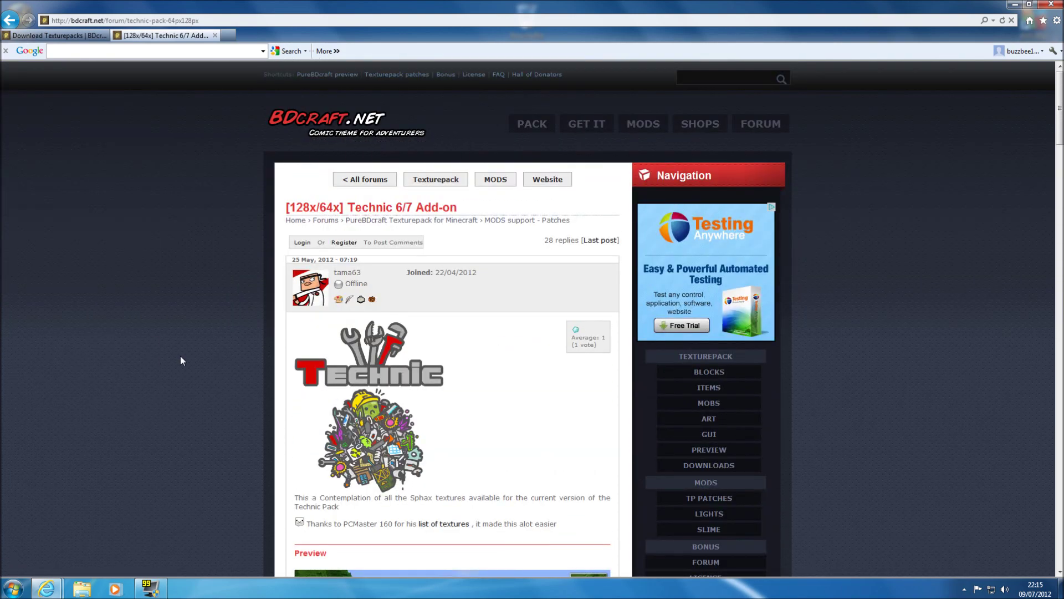
scroll(181, 357, "down", 4)
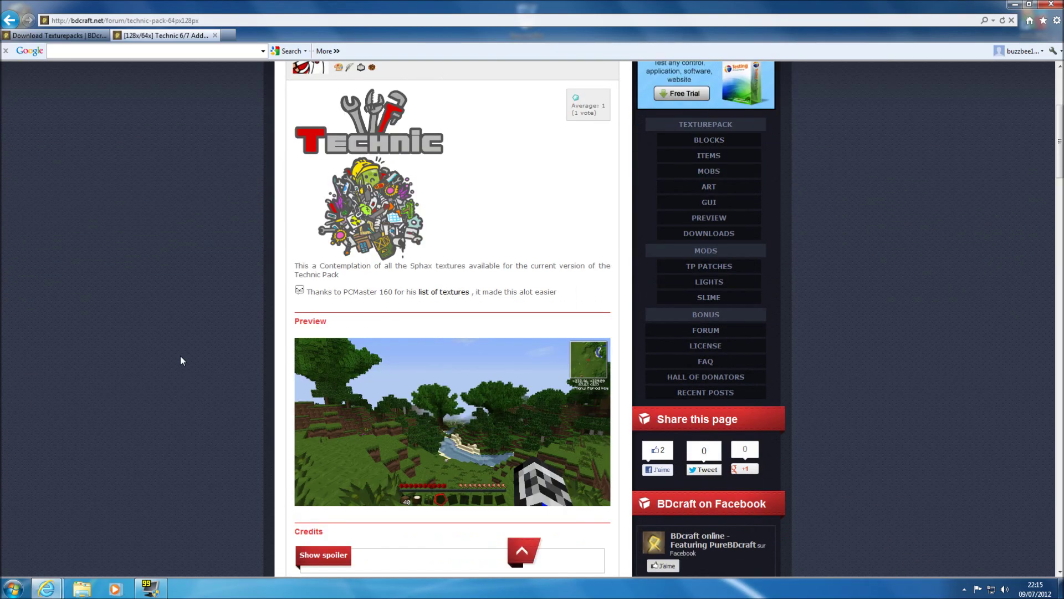
scroll(181, 358, "down", 4)
scroll(198, 434, "down", 1)
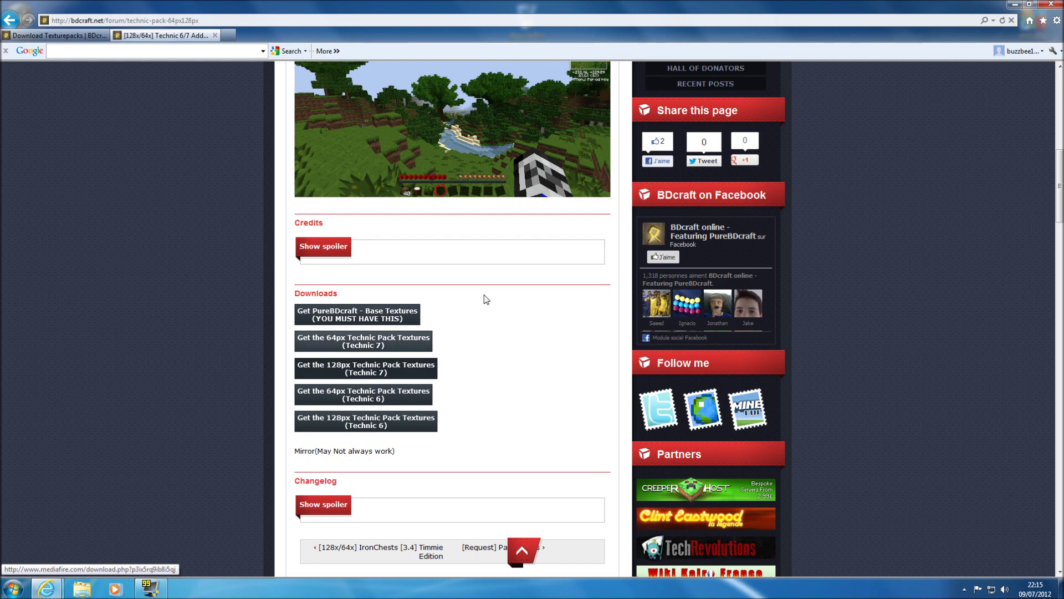
Minimise Internet Explorer and select the Sphax Technic 7 and PureBDCraft 128x zips on the desktop
left_click(1016, 5)
left_click(143, 366)
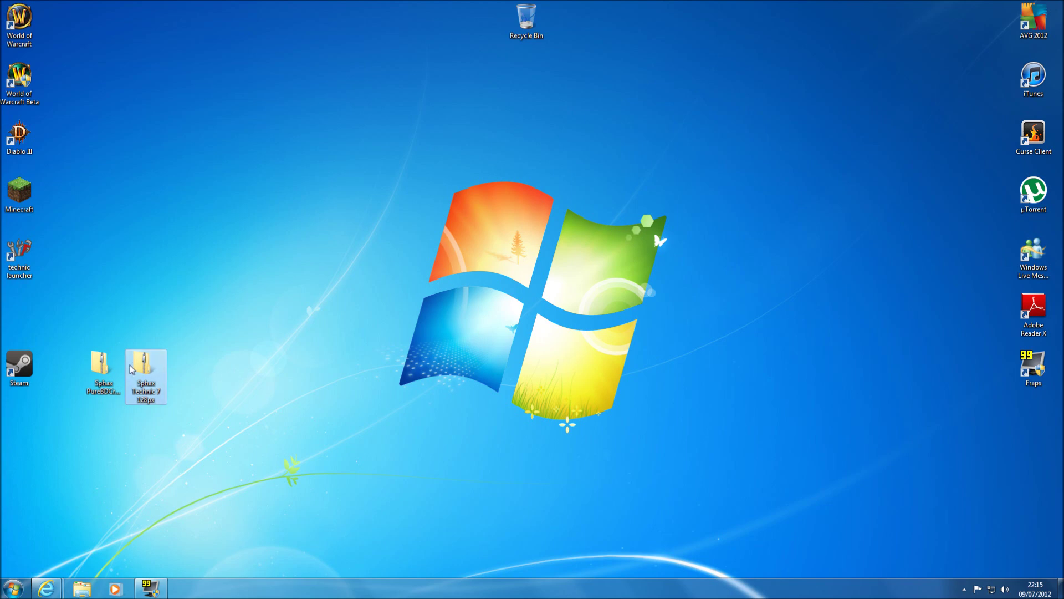
left_click(106, 373)
Open the PureBDCraft 128x and Technic 7 128px zips in 7-Zip, side by side
right_click(107, 374)
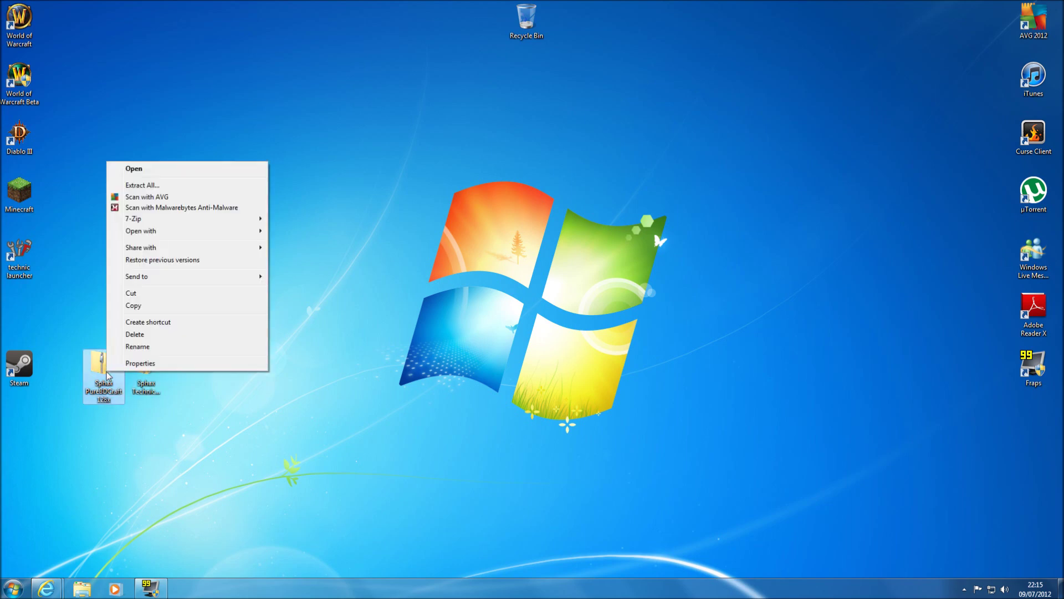
mouse_move(163, 219)
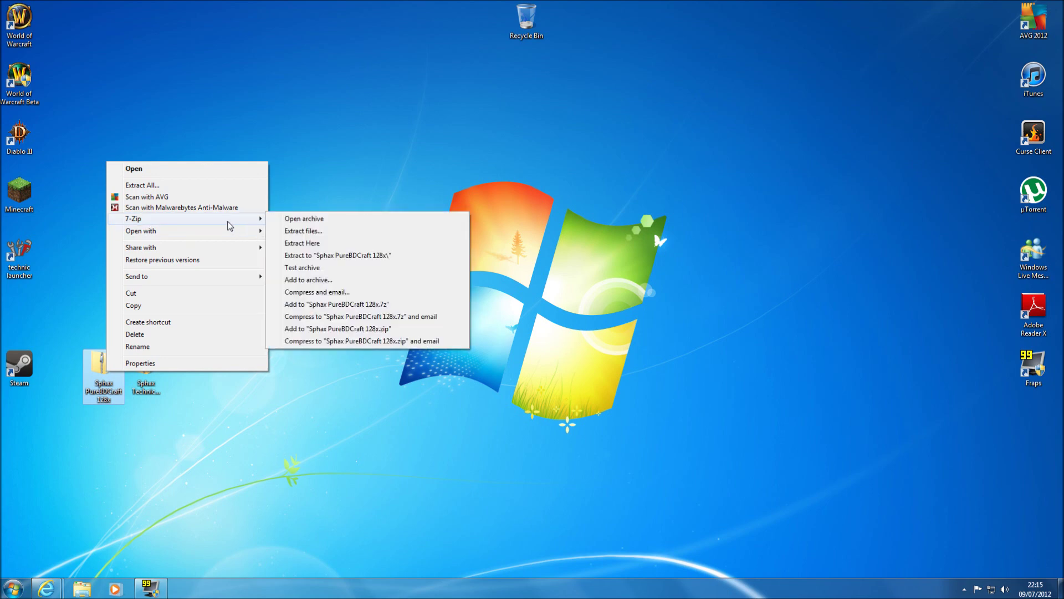
left_click(324, 218)
left_click_drag(919, 23, 965, 22)
left_click(157, 375)
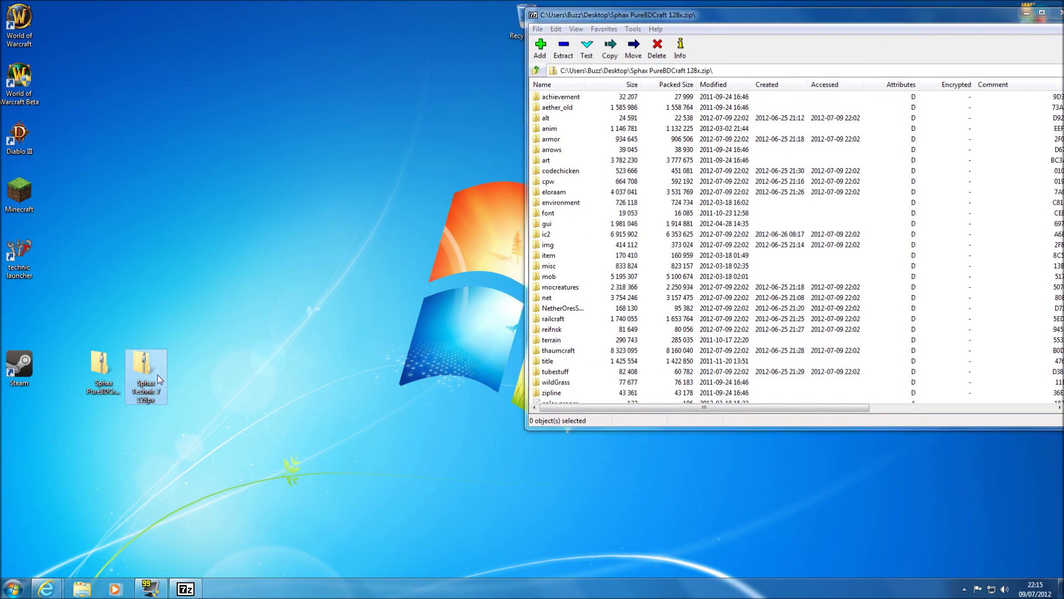
right_click(157, 375)
mouse_move(264, 223)
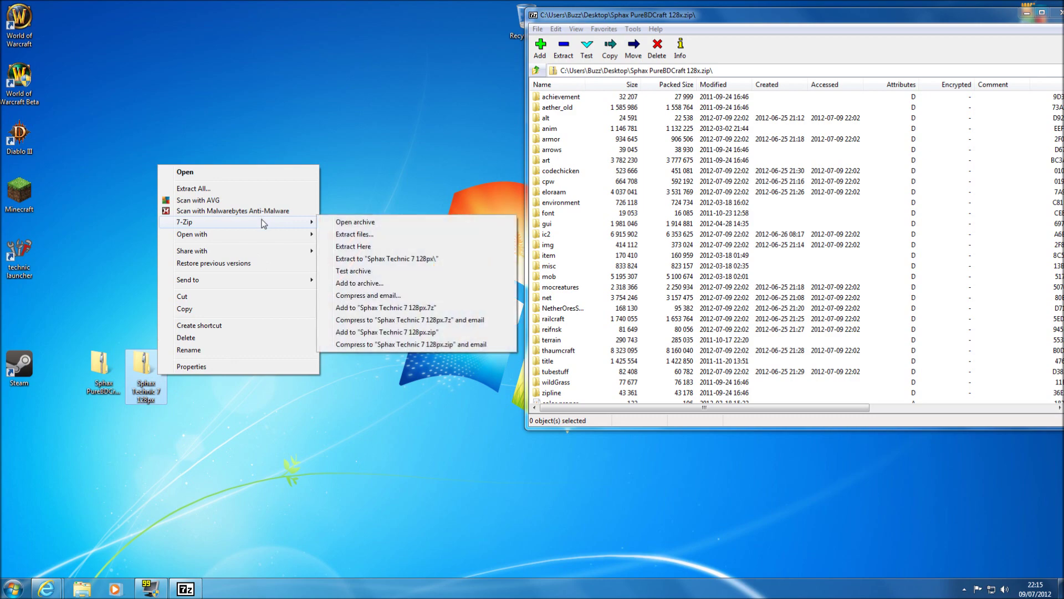
left_click(374, 223)
left_click_drag(780, 19, 267, 17)
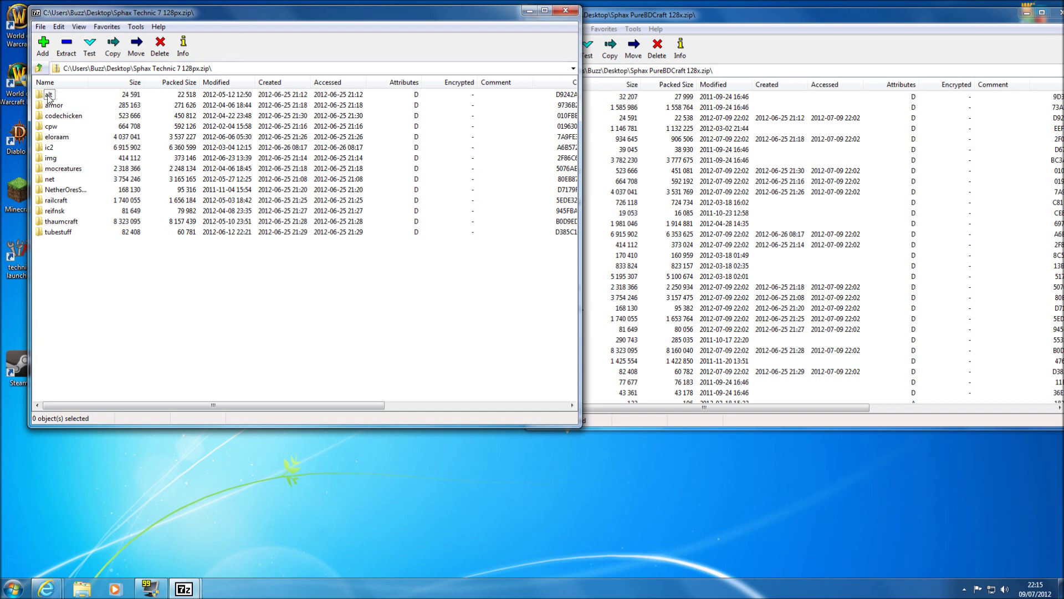
Copy the 14 Technic 7 folders into the PureBDCraft archive and close the Technic archive
left_click(60, 233, "shift")
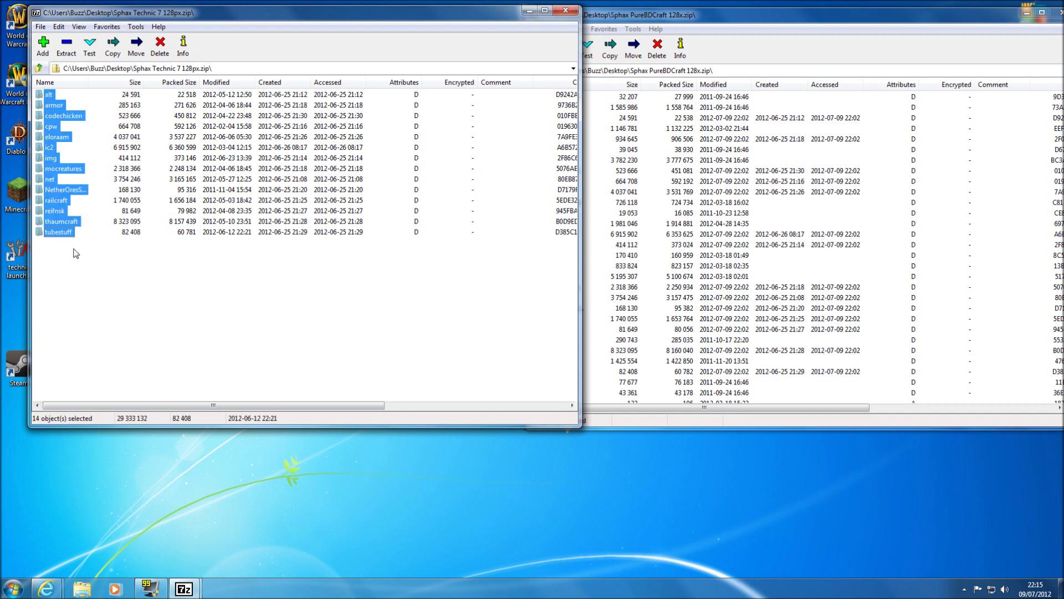
left_click_drag(57, 168, 950, 323)
left_click_drag(950, 322, 951, 324)
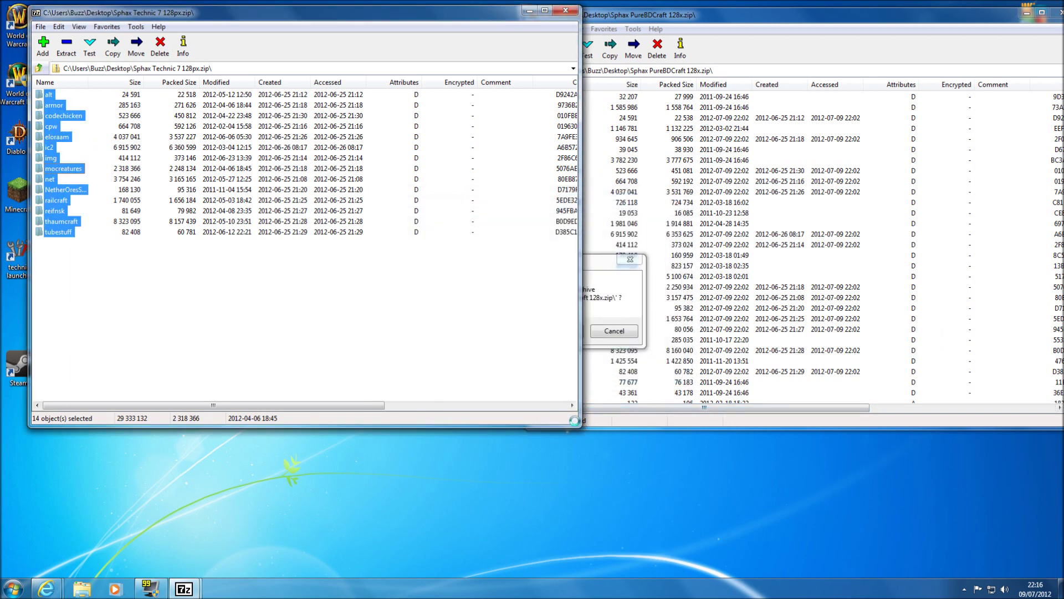
left_click(603, 260)
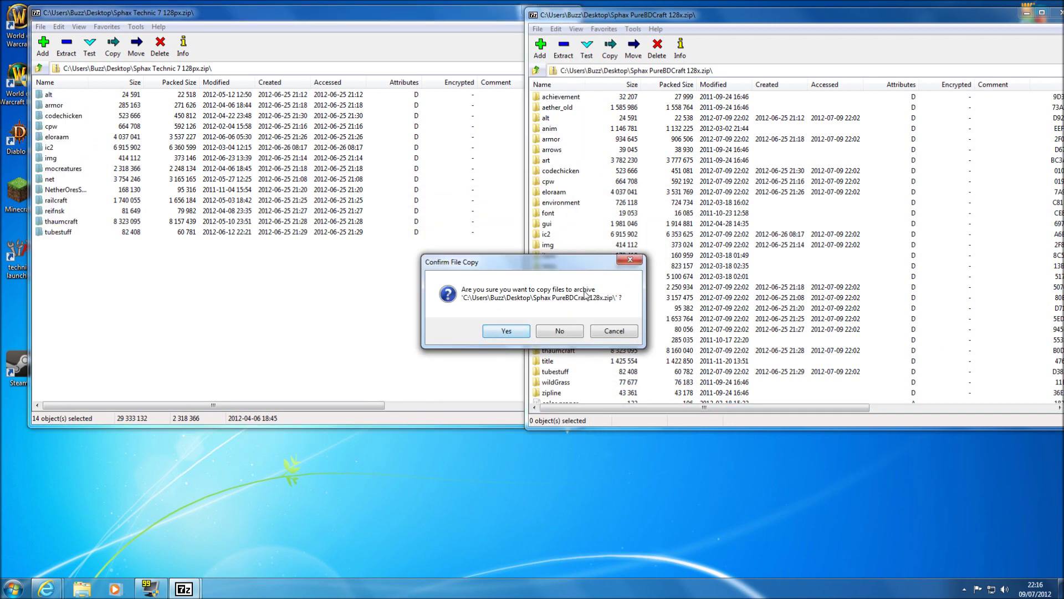
left_click(506, 331)
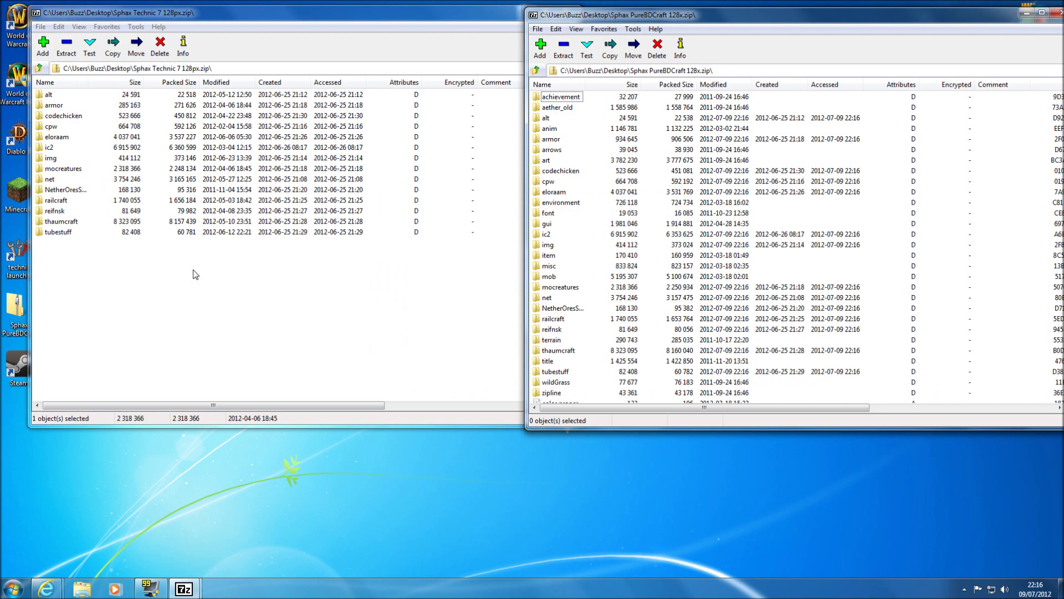
left_click(467, 29)
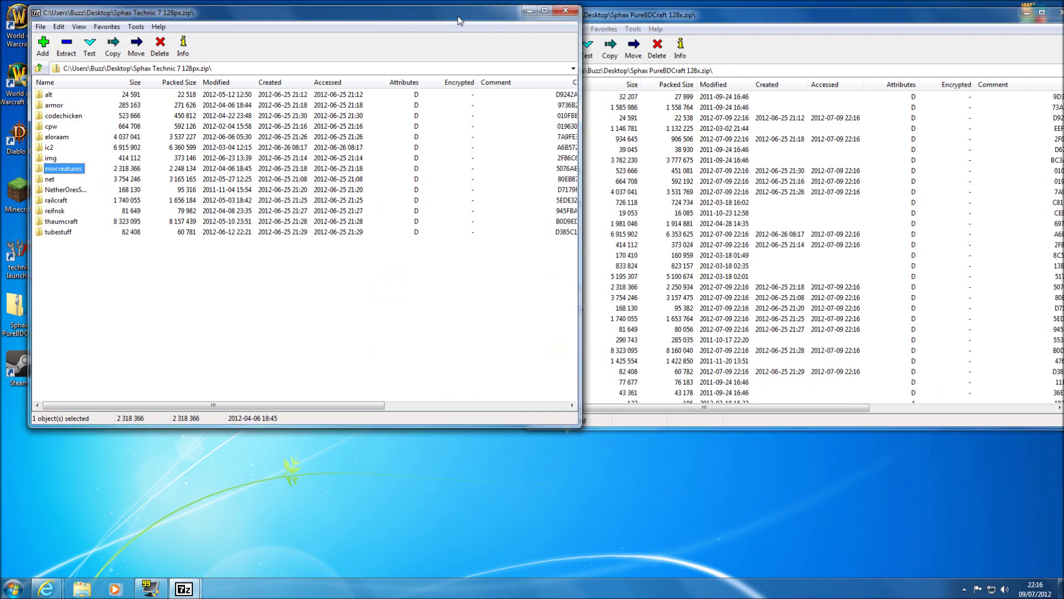
left_click(561, 13)
Close the PureBDCraft 128x archive window in 7-Zip
left_click_drag(822, 15, 598, 55)
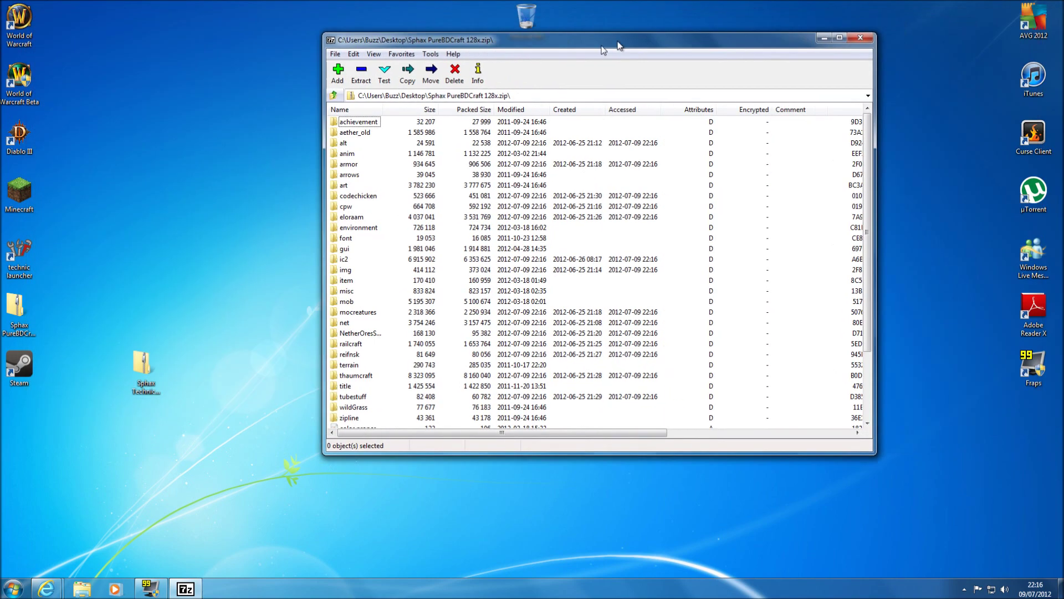
left_click(793, 56)
left_click(818, 56)
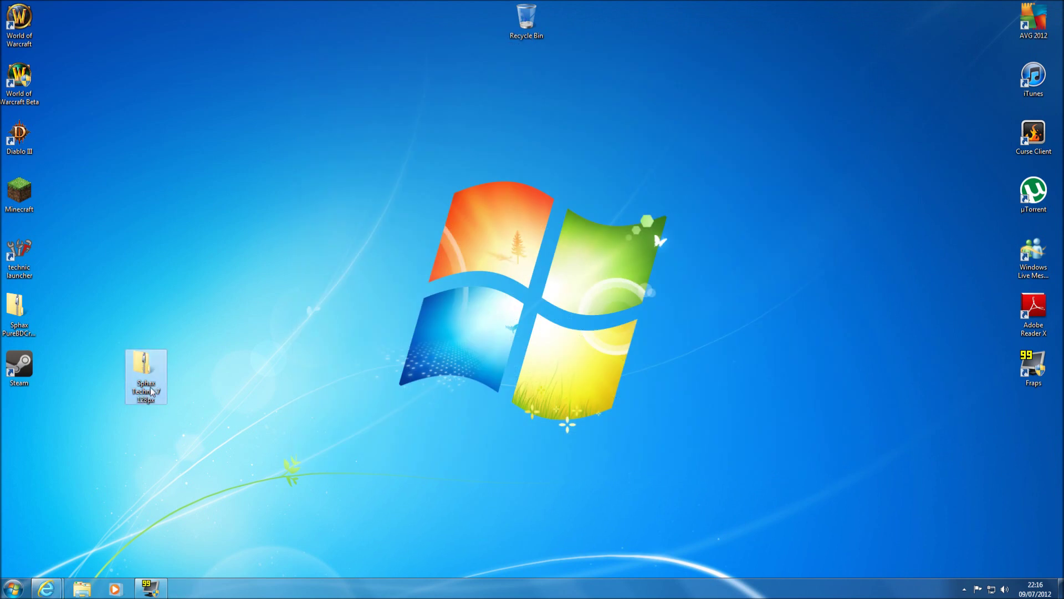
Place the Technic 7 zip bottom-left and the PureBDCraft zip near the desktop centre
left_click_drag(158, 392, 25, 543)
left_click(80, 495)
left_click_drag(22, 313, 400, 319)
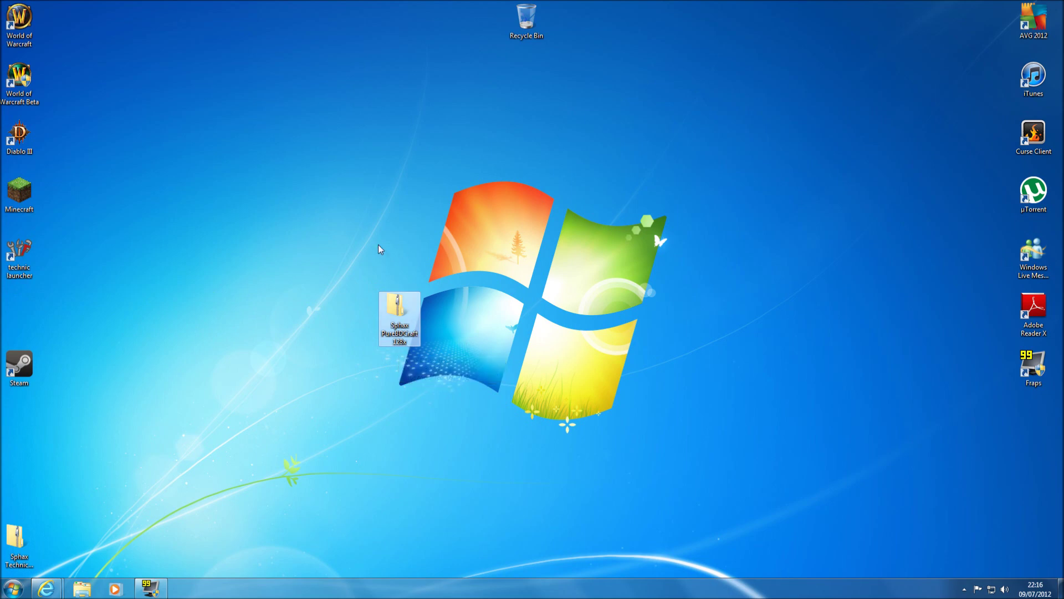
left_click_drag(399, 310, 443, 256)
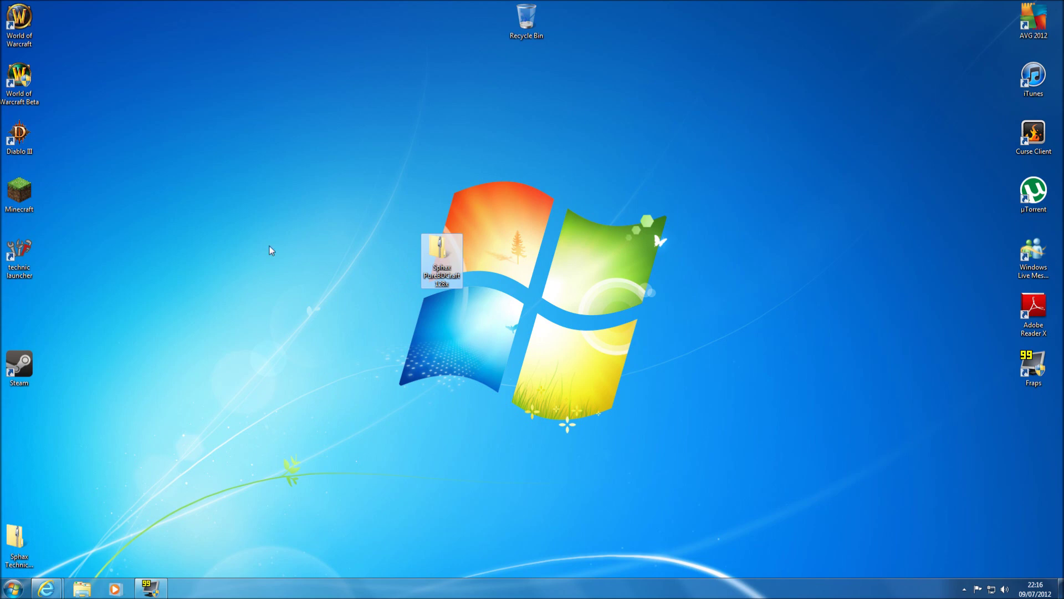
Open %appdata%\.techniclauncher\technicssp\texturepacks in Windows Explorer
left_click(12, 587)
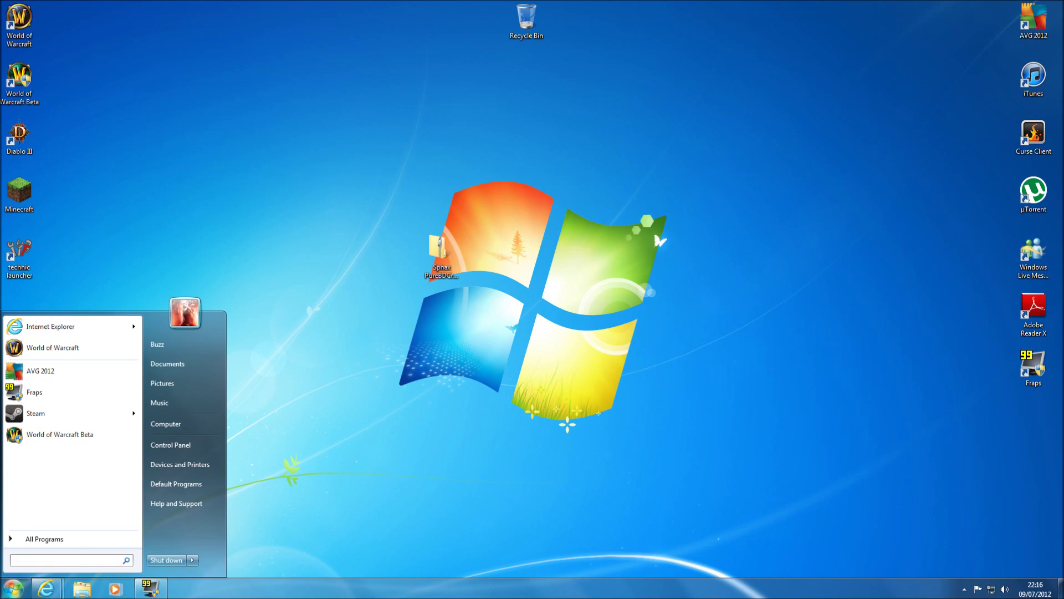
type("%")
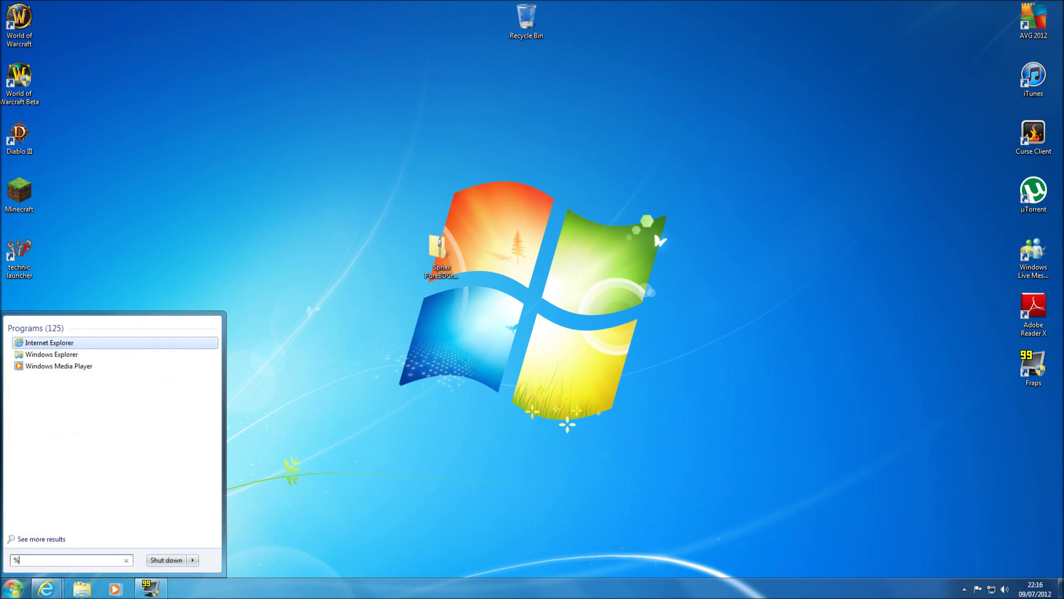
type("appdata")
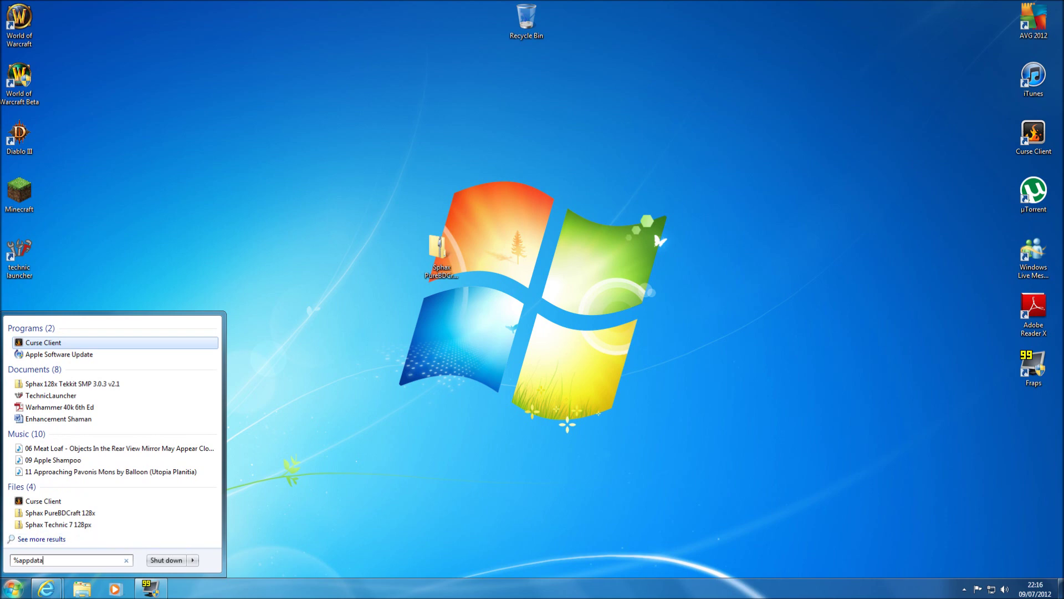
type("%")
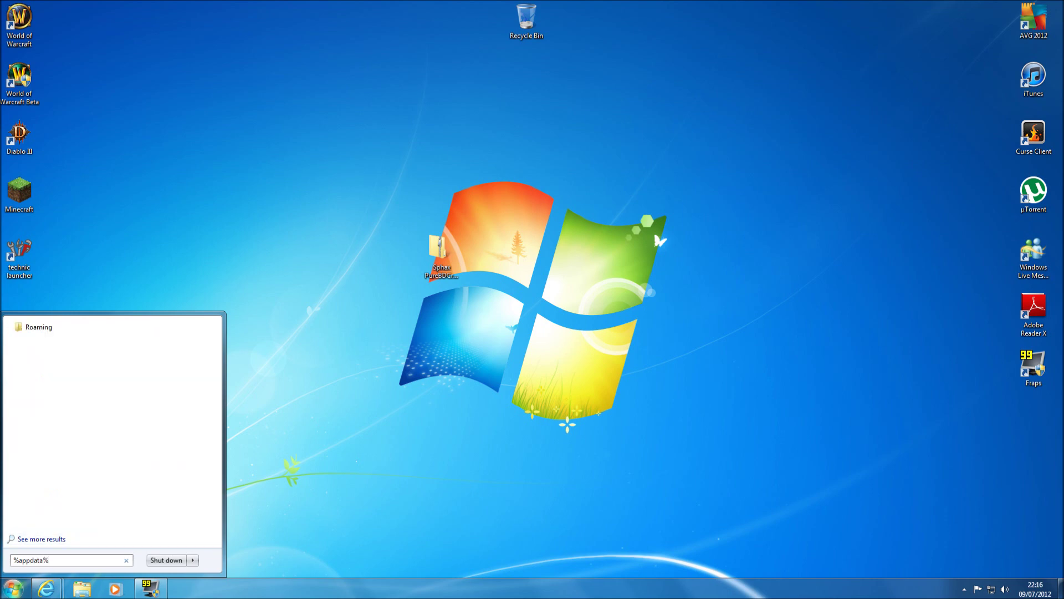
key("Return")
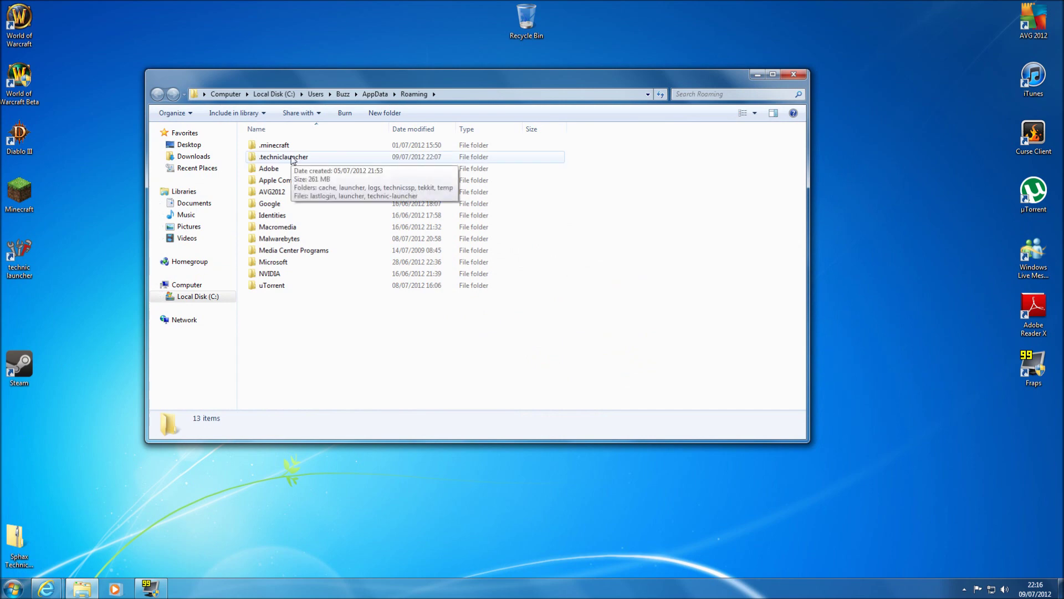
double_click(292, 159)
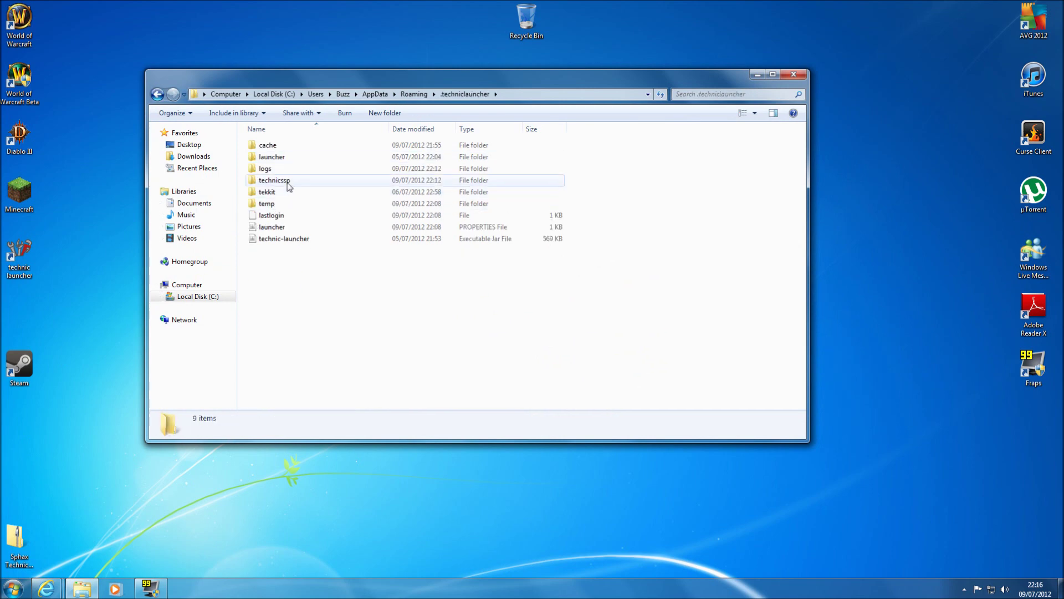
double_click(289, 181)
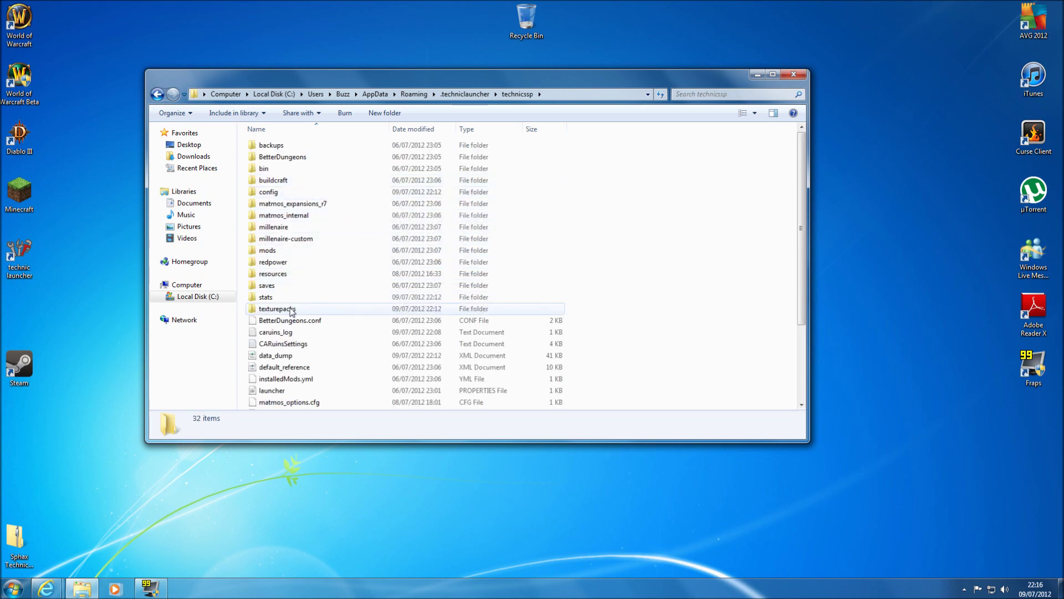
double_click(275, 309)
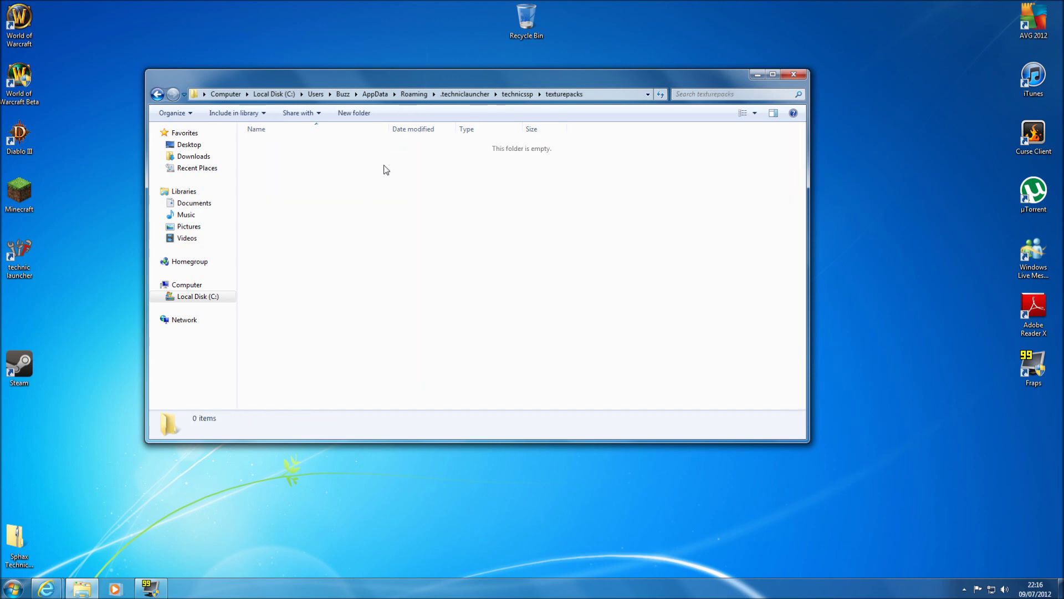
Copy the Sphax PureBDCraft 128x zip from the desktop into the texturepacks folder
left_click_drag(401, 84, 712, 62)
left_click(439, 252)
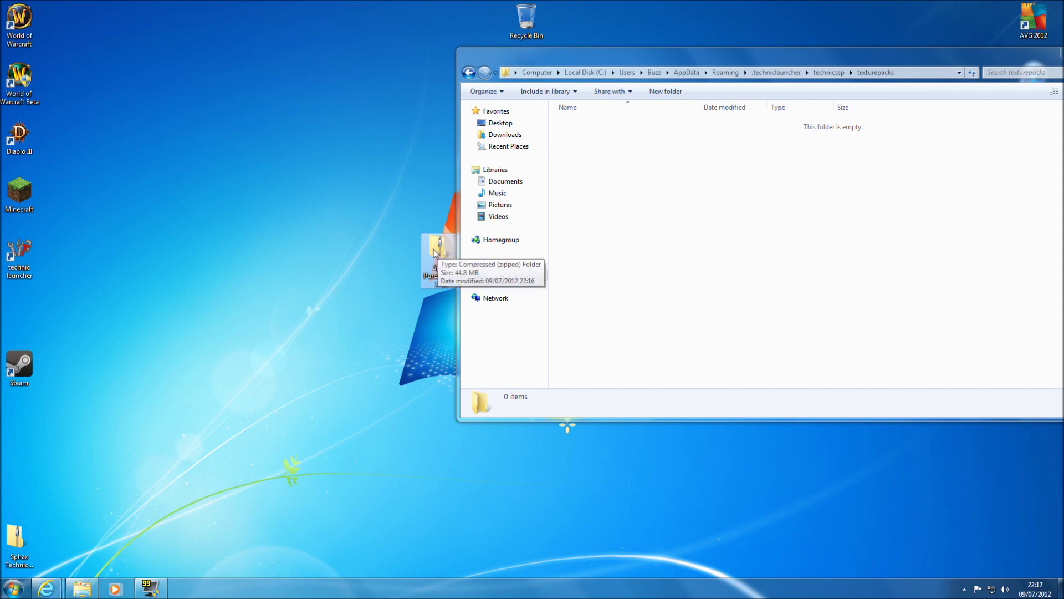
left_click_drag(435, 253, 635, 244)
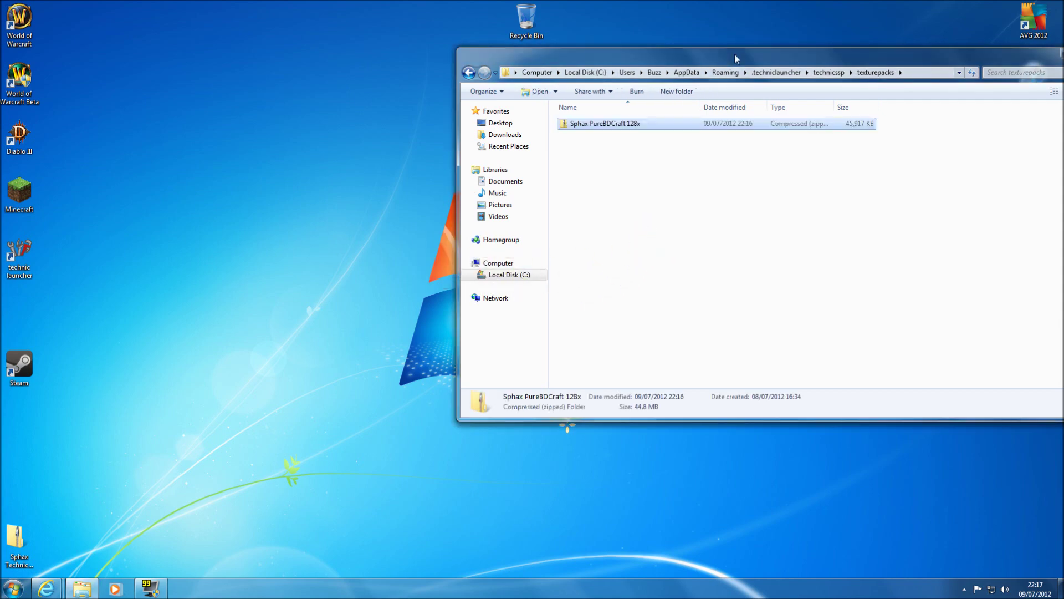
left_click_drag(735, 55, 482, 119)
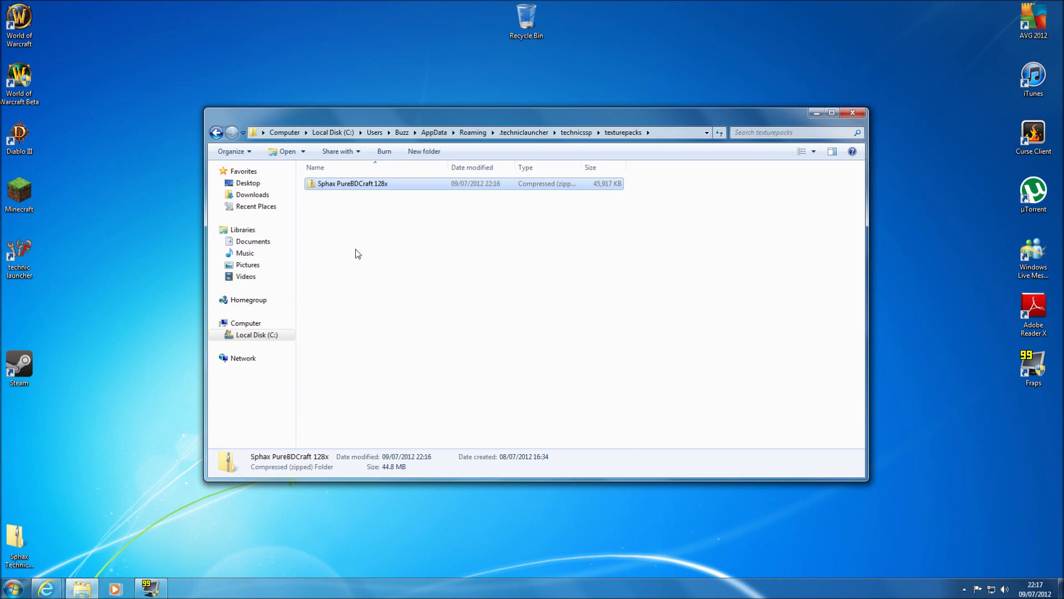
Close the texturepacks folder, then launch Technic Launcher and log in to start Technic SSP
left_click(853, 112)
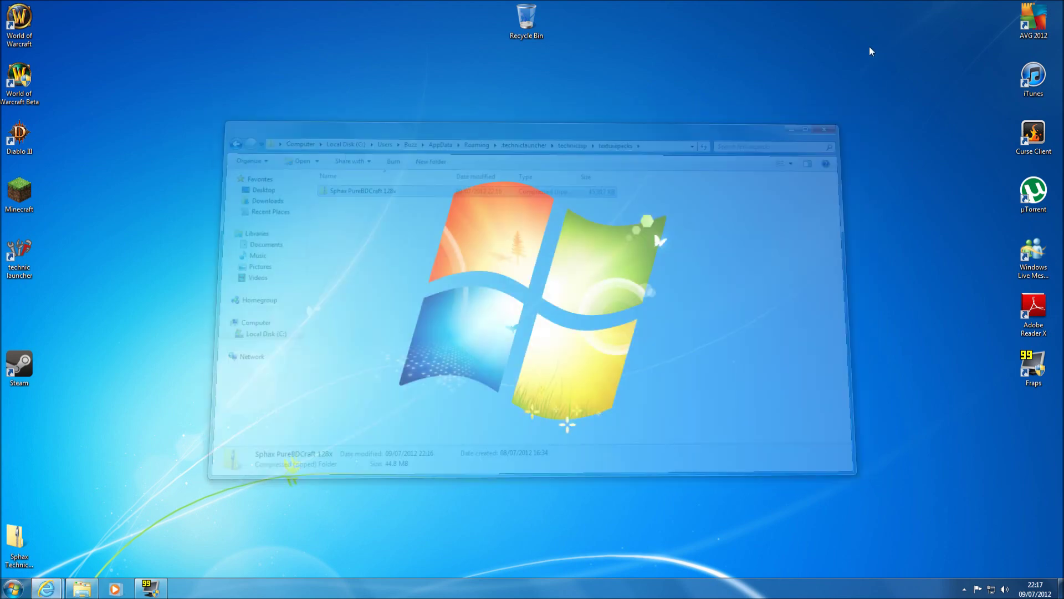
double_click(28, 247)
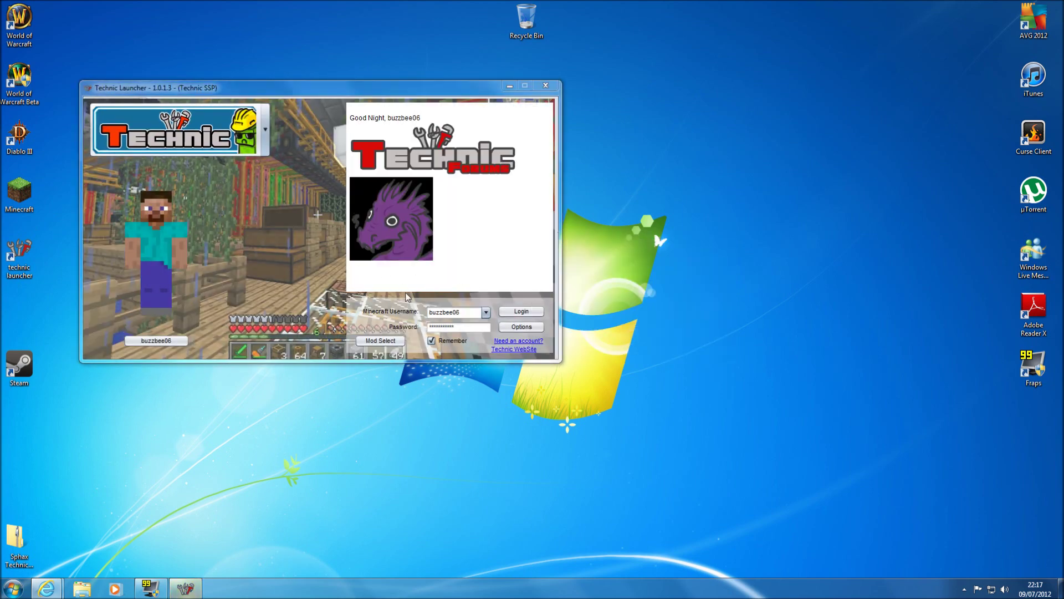
left_click(511, 312)
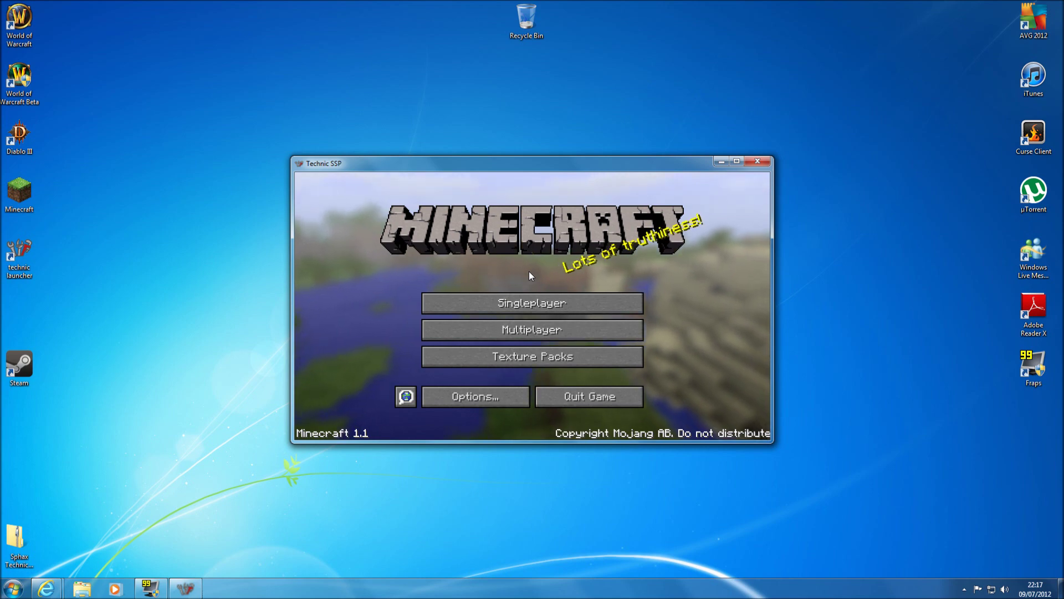
Choose Sphax PureBDCraft 128x.zip under Texture Packs and go back to the title menu
left_click(537, 356)
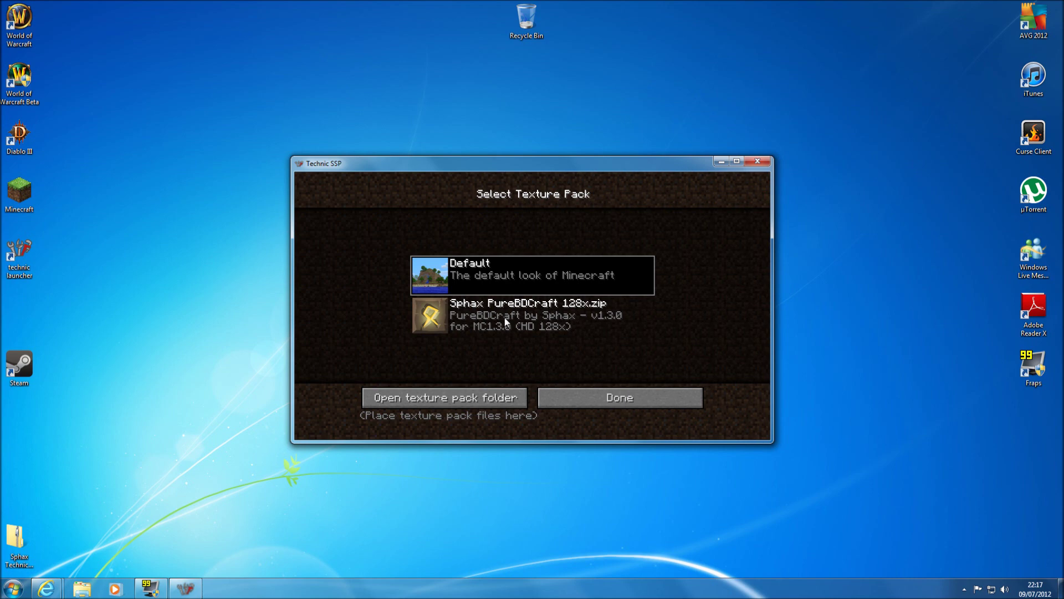
left_click(661, 318)
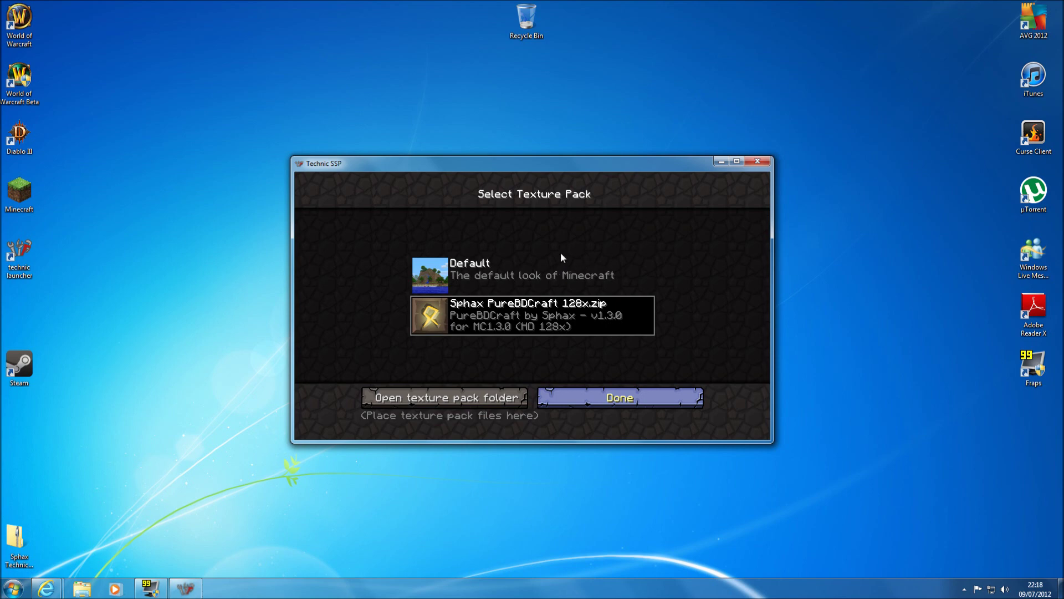
key("Escape")
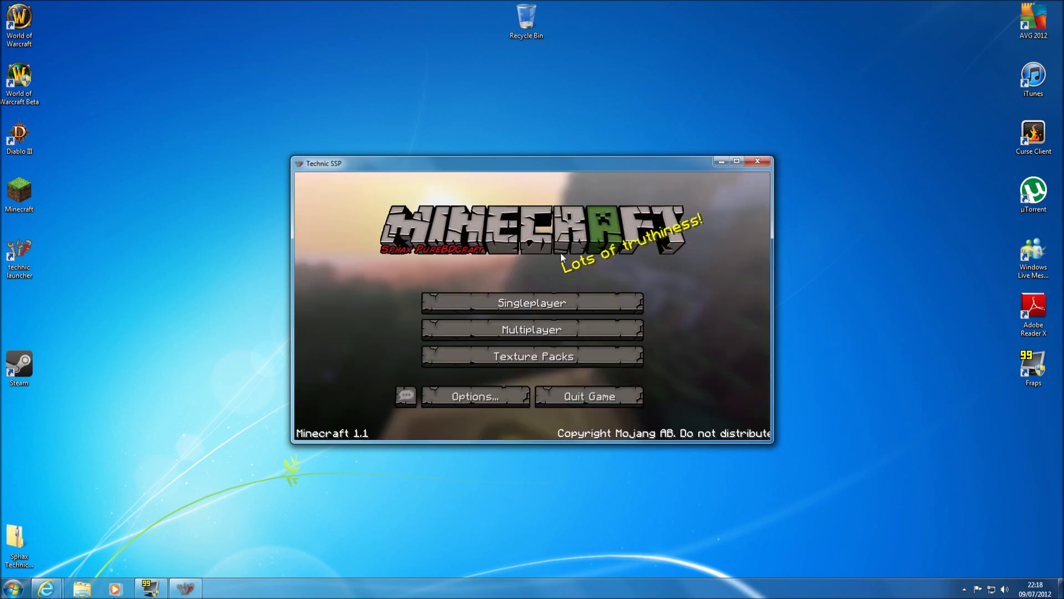
Maximise the game window and play the New World singleplayer save
left_click(735, 162)
left_click(532, 278)
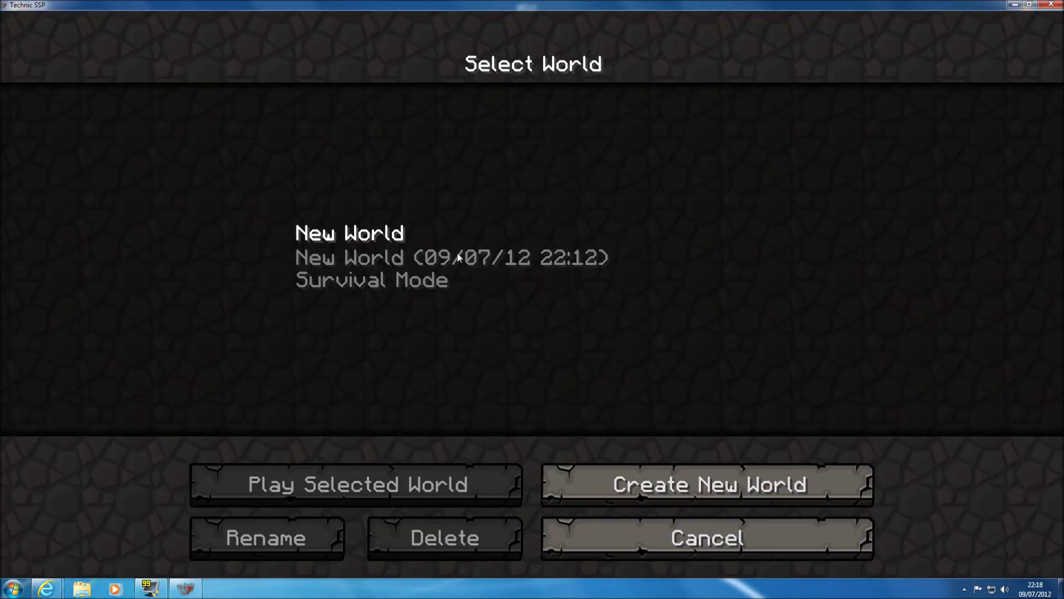
left_click(458, 255)
left_click(383, 476)
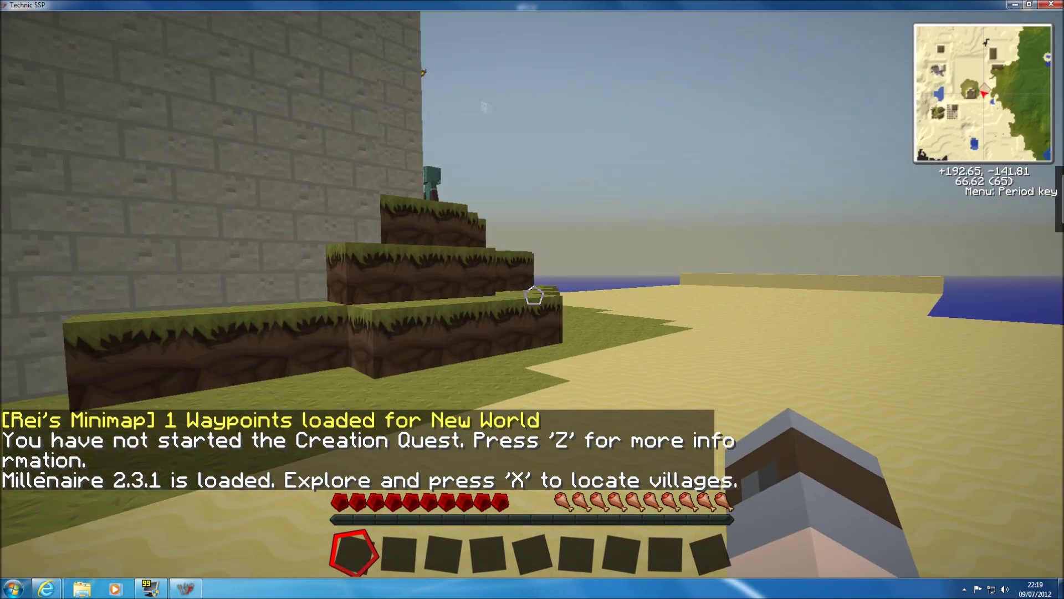
Walk through the desert up to the village's wooden house, then open the inventory
key("w")
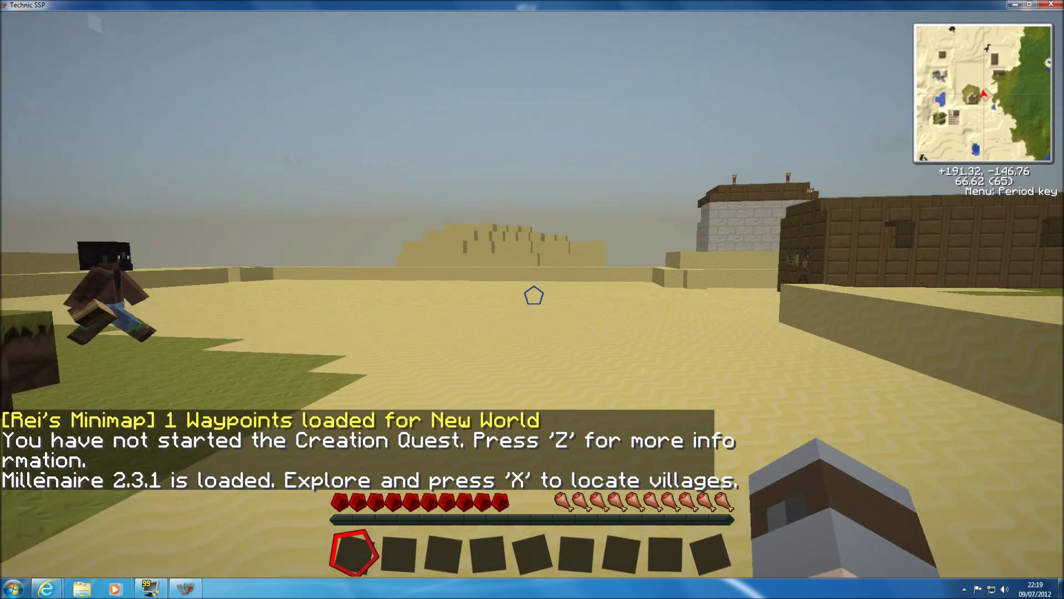
key("w")
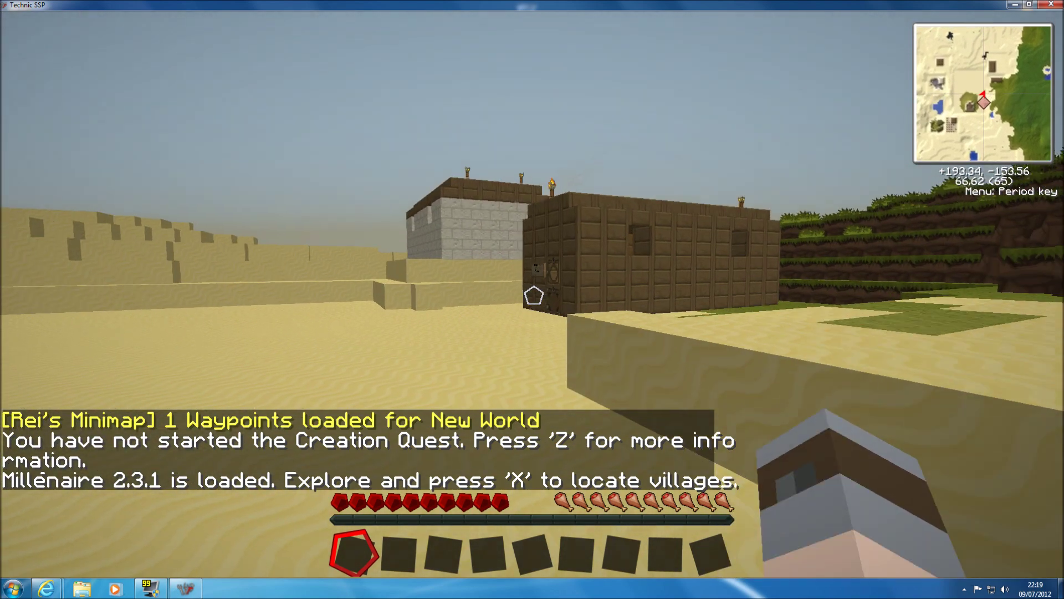
key("w")
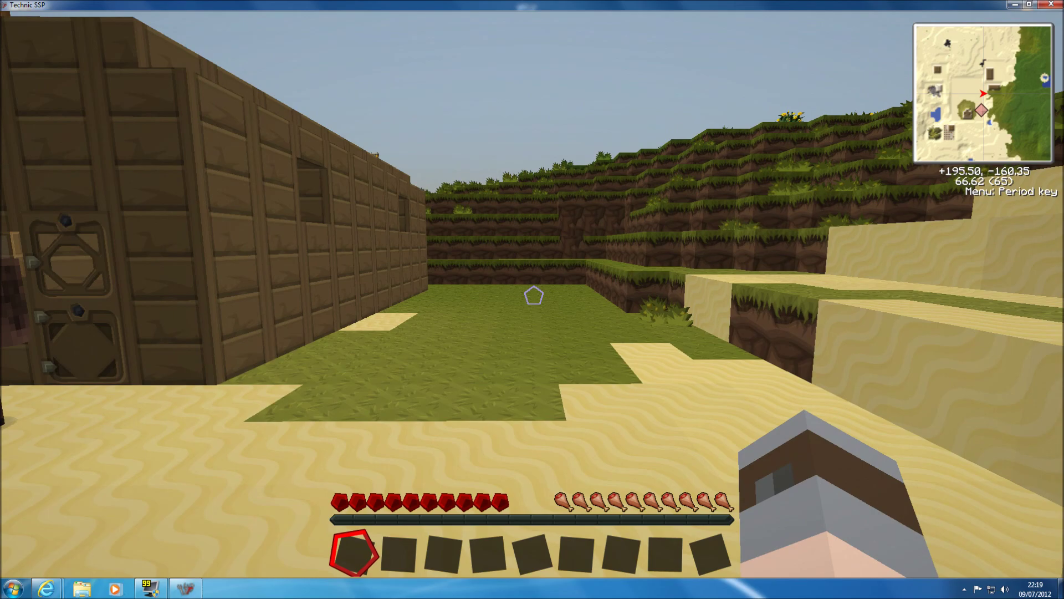
key("e")
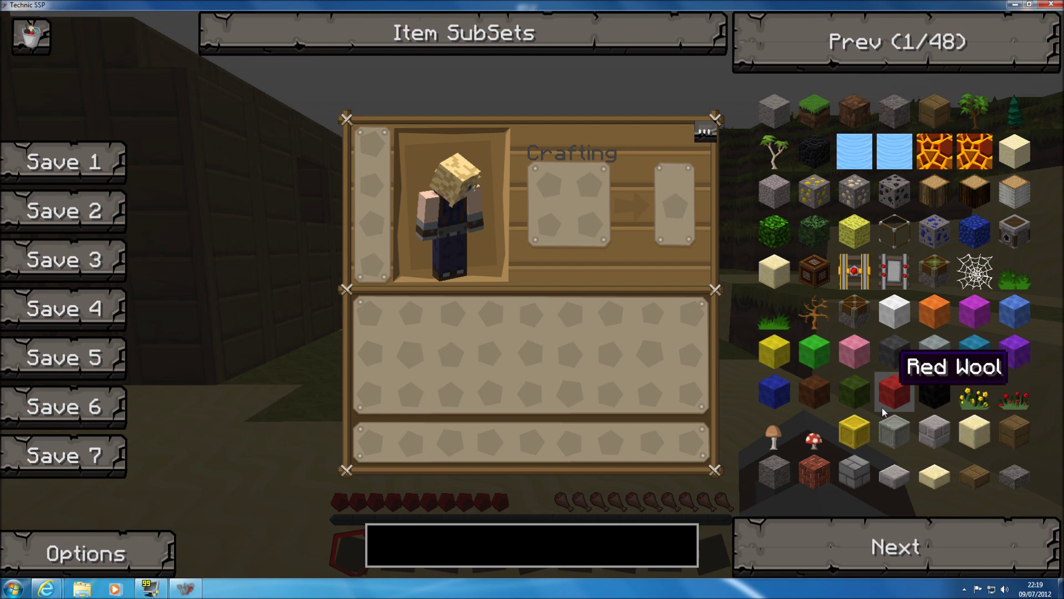
Take QuantumSuit boots, leggings, bodyarmor and helmet from the item list
scroll(883, 411, "down", 1)
scroll(883, 411, "up", 2)
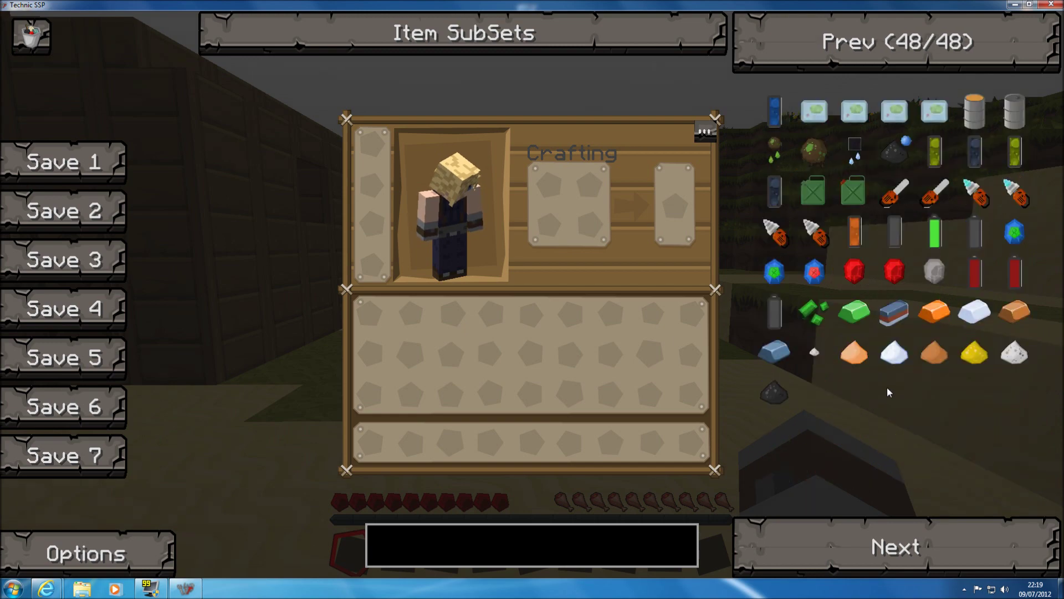
scroll(887, 387, "up", 1)
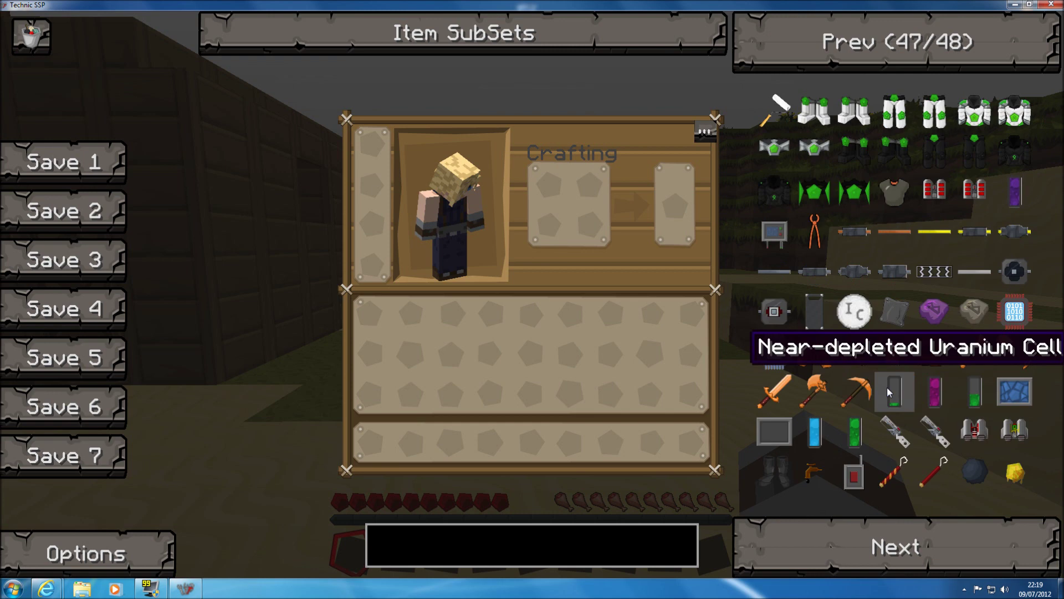
left_click(824, 120)
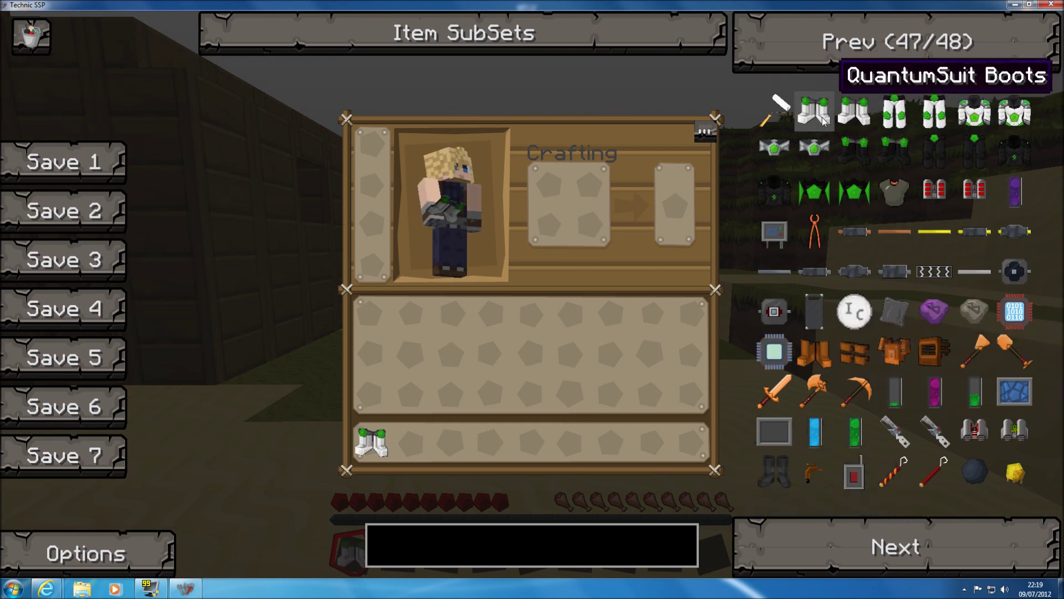
left_click(858, 118)
left_click(894, 117)
left_click(974, 113)
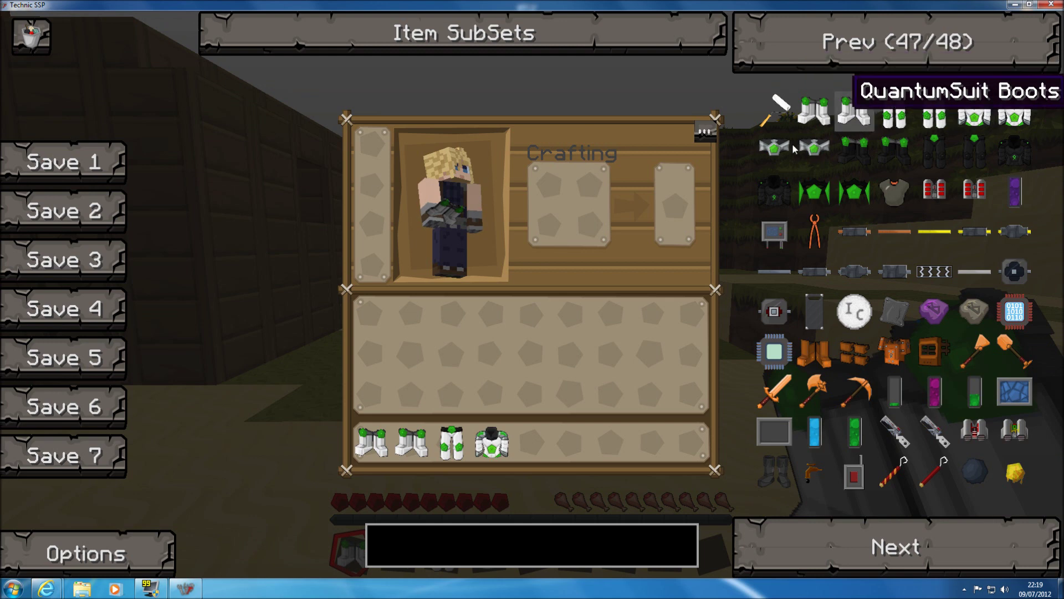
left_click(775, 146)
Equip the QuantumSuit bodyarmor, leggings and boots on the character, then close the inventory
left_click(504, 443)
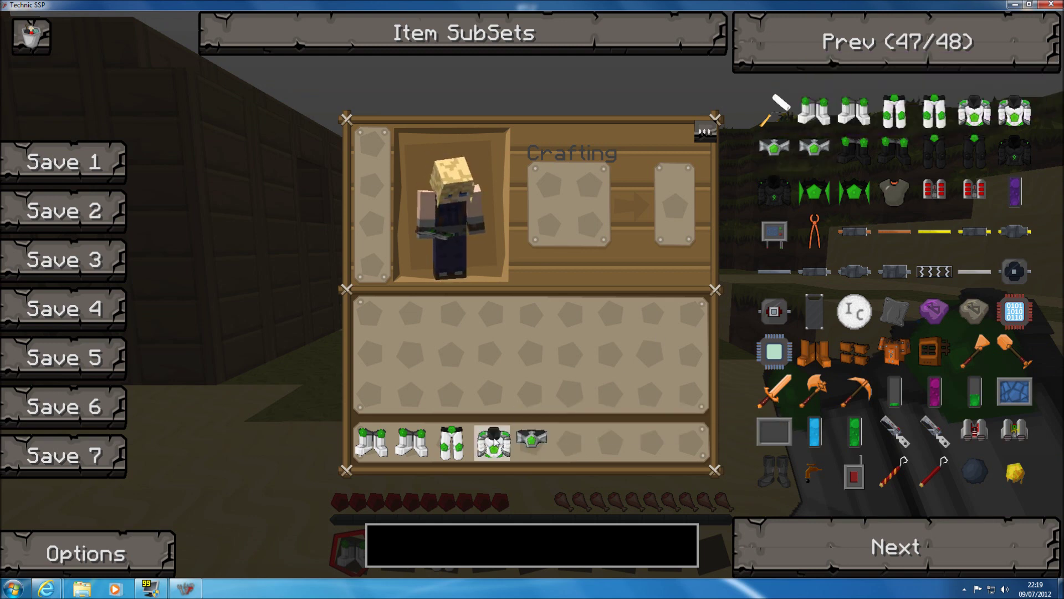
left_click(377, 186)
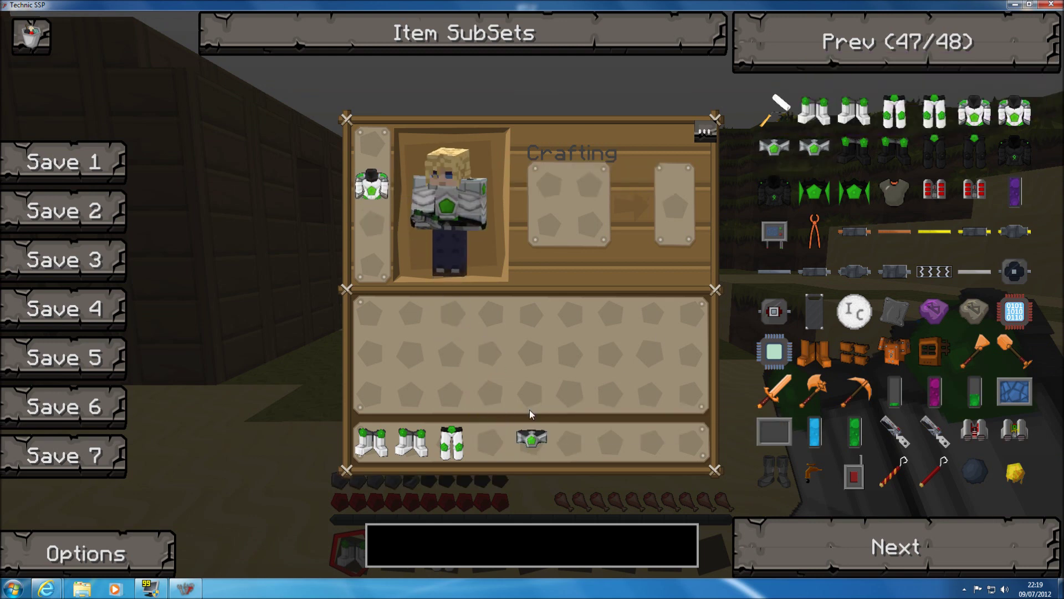
left_click(531, 439, "shift")
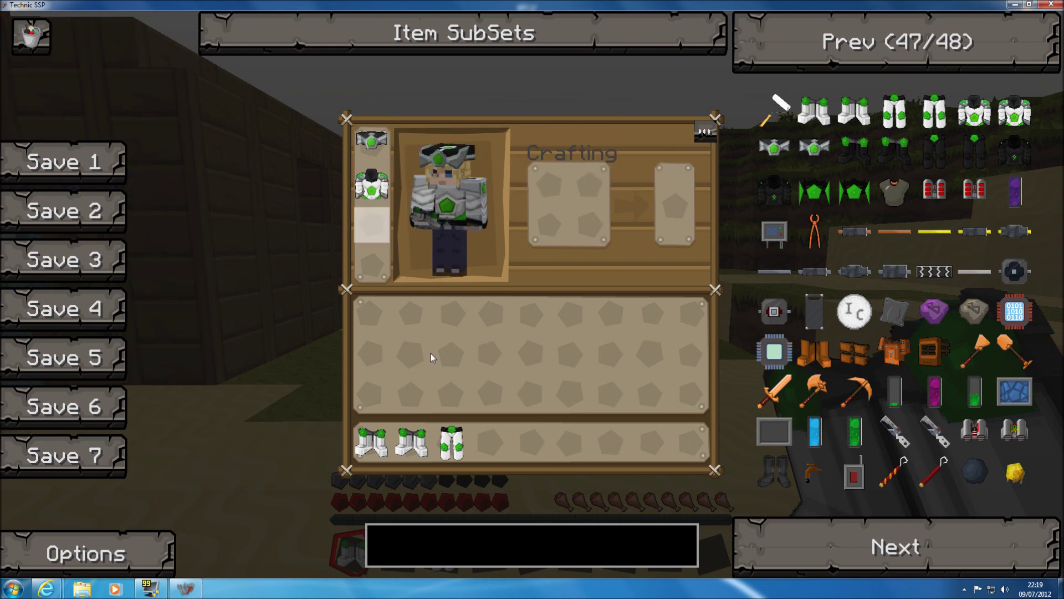
left_click(454, 443, "shift")
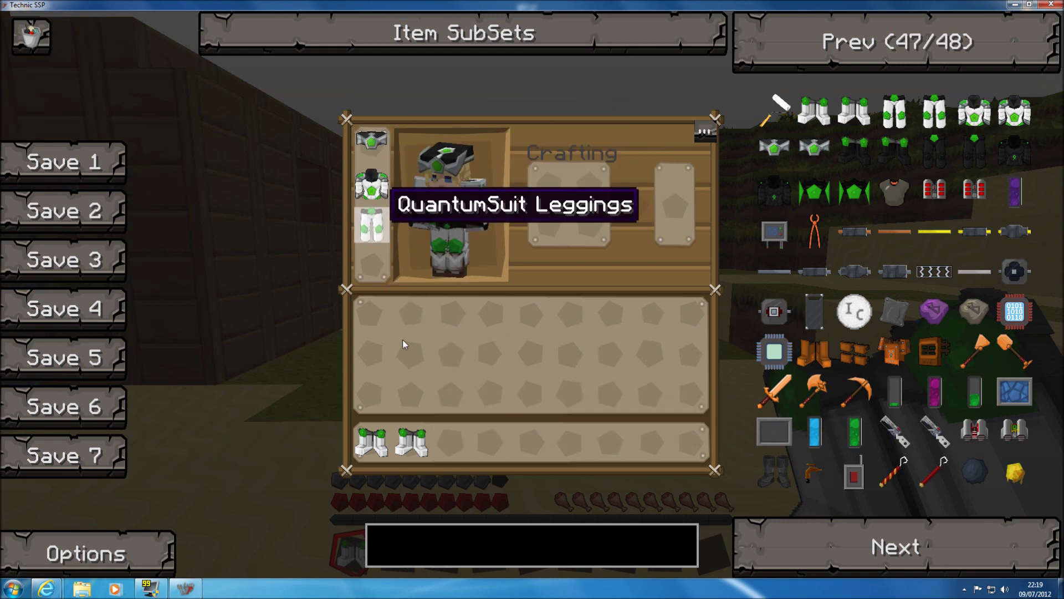
left_click(411, 442)
left_click(373, 265)
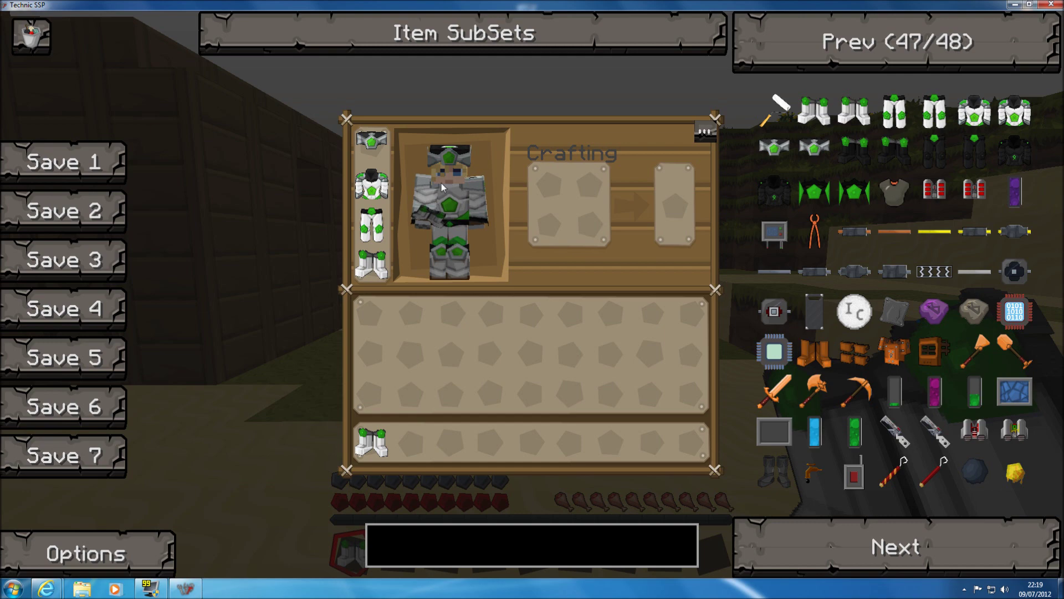
key("e")
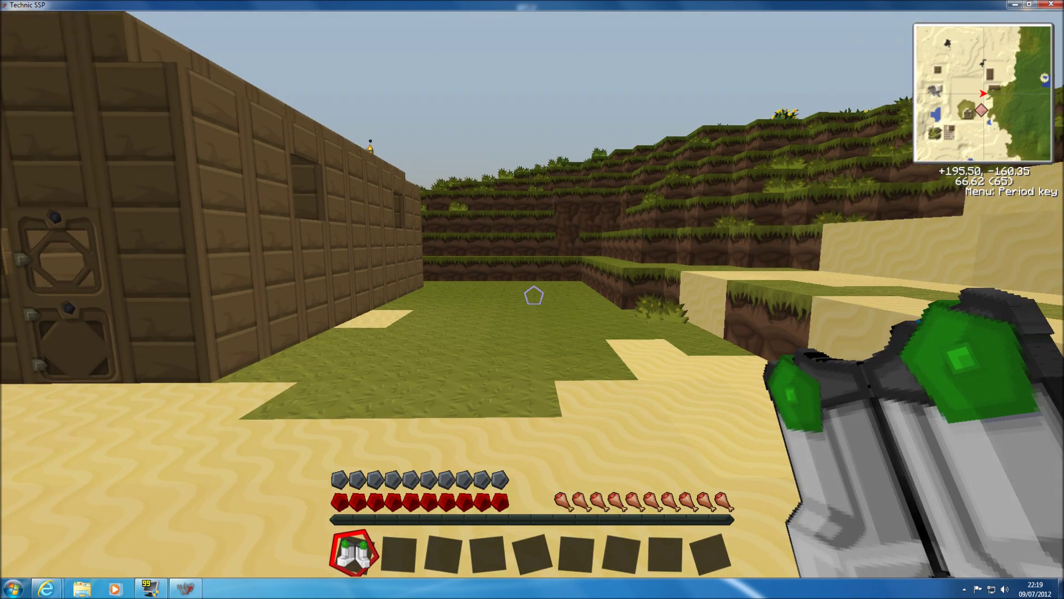
Switch to third-person to view the QuantumSuit-clad character from outside, then return to first-person
key("F5")
key("F5")
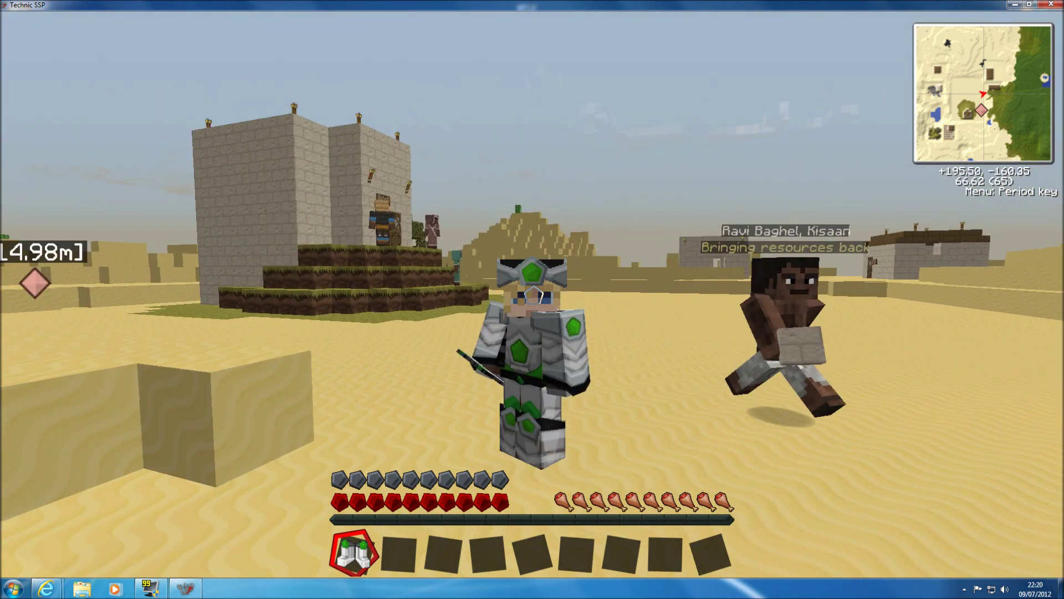
key("w")
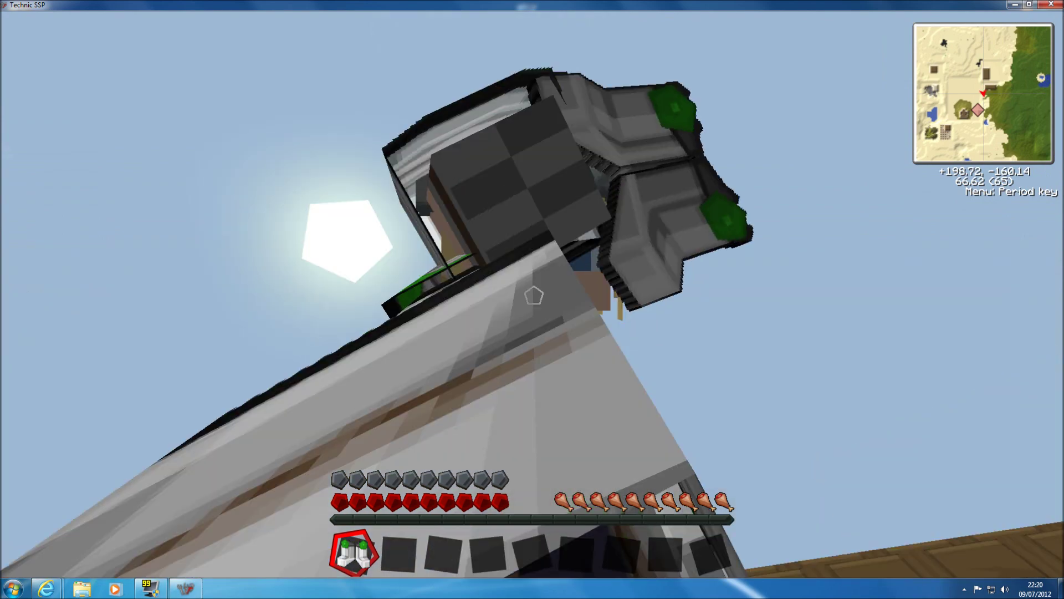
key("w")
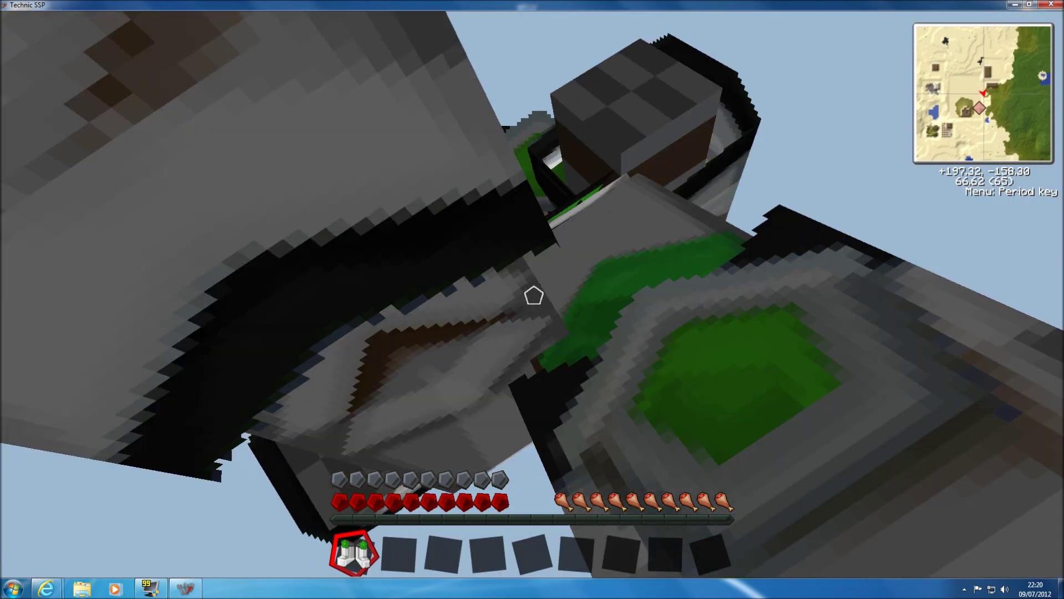
key("F5")
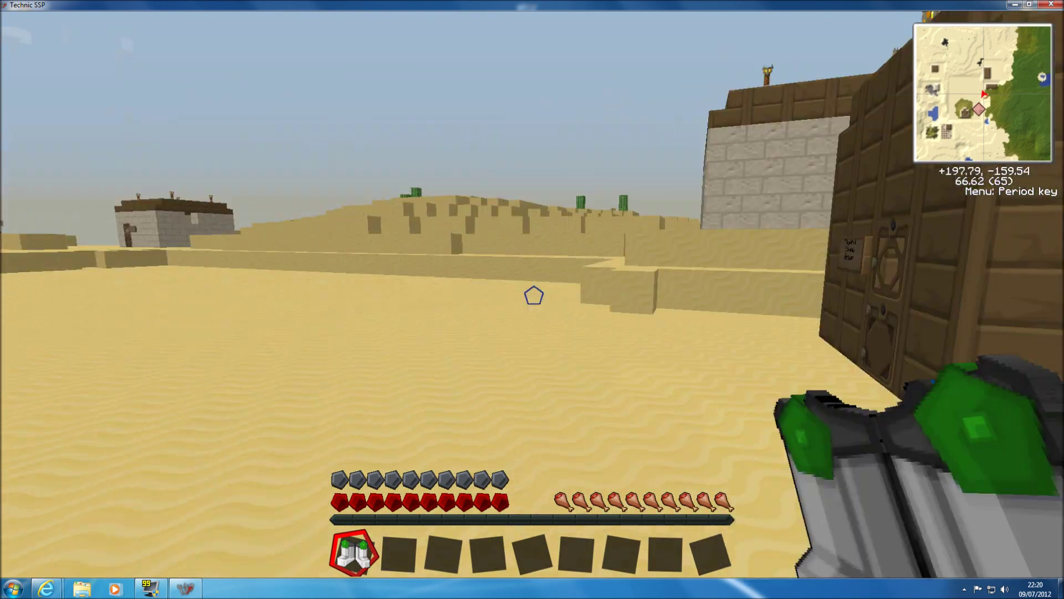
Walk across the sand toward the desert village houses and stone buildings
key("w")
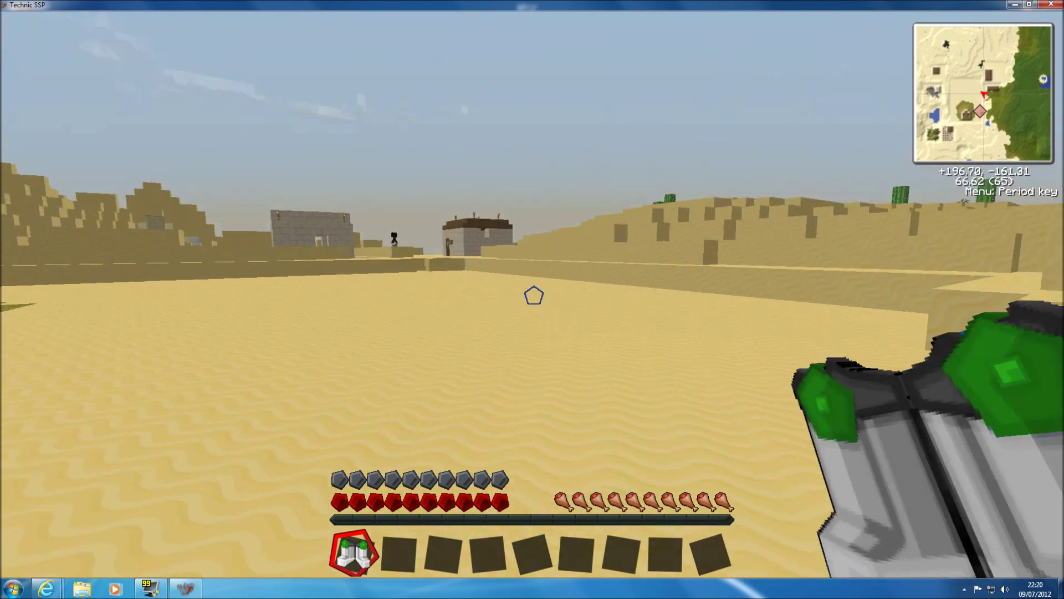
key("w")
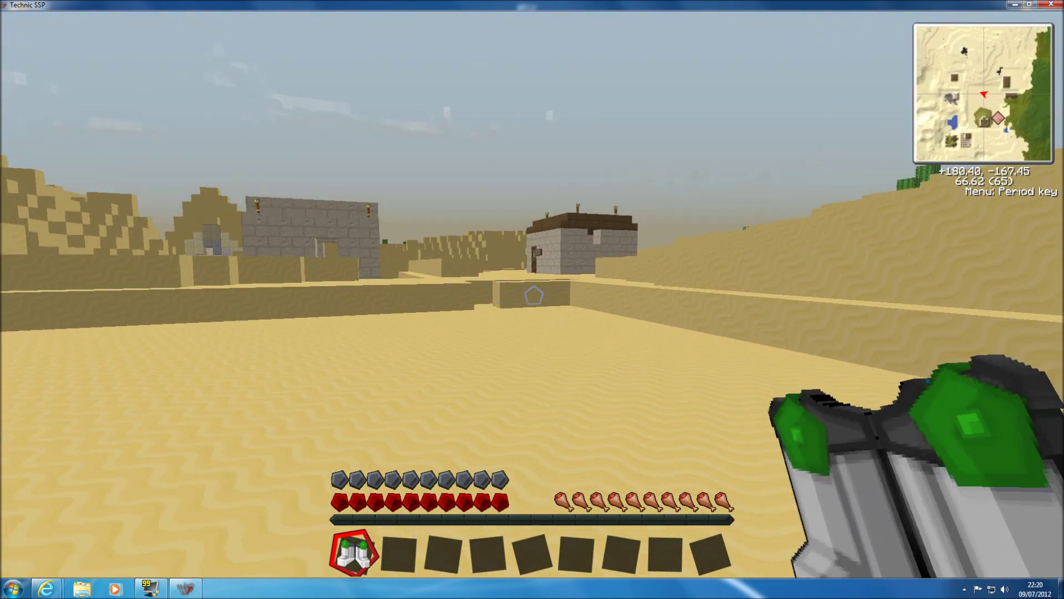
key("w")
key("w")
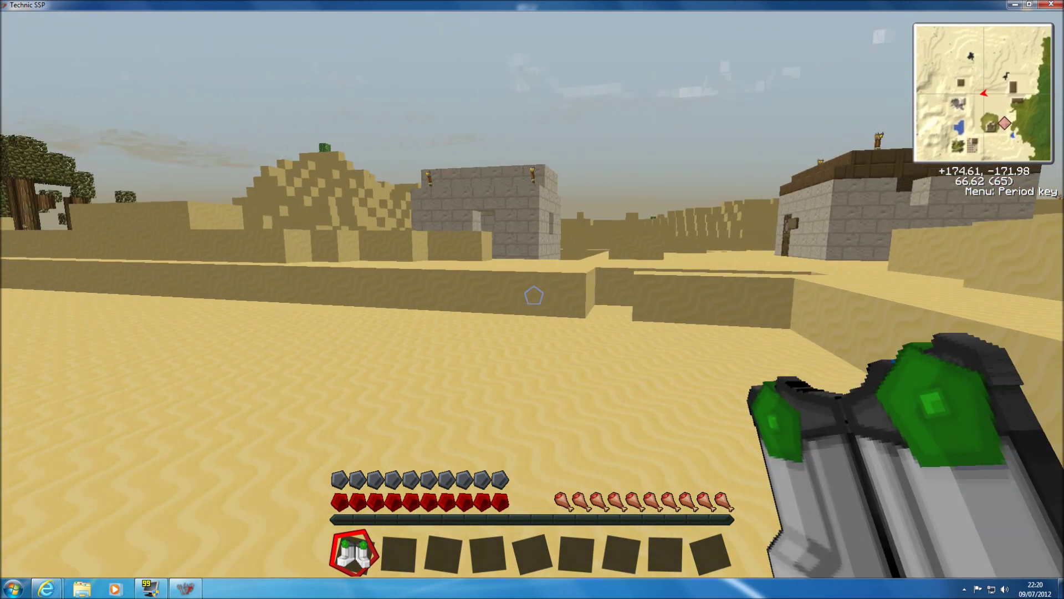
key("w")
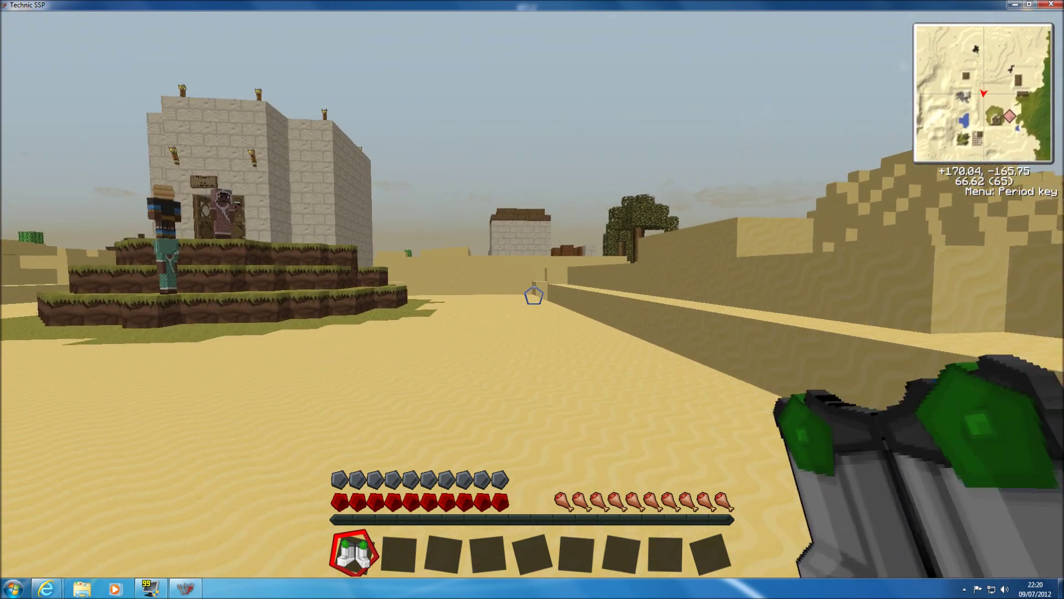
key("w")
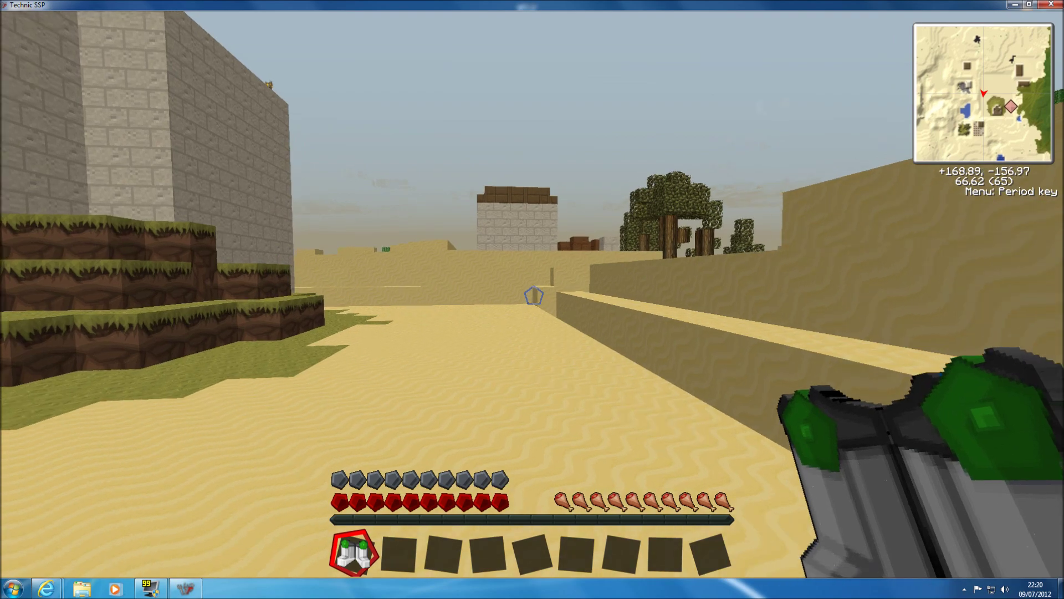
key("w")
key("space")
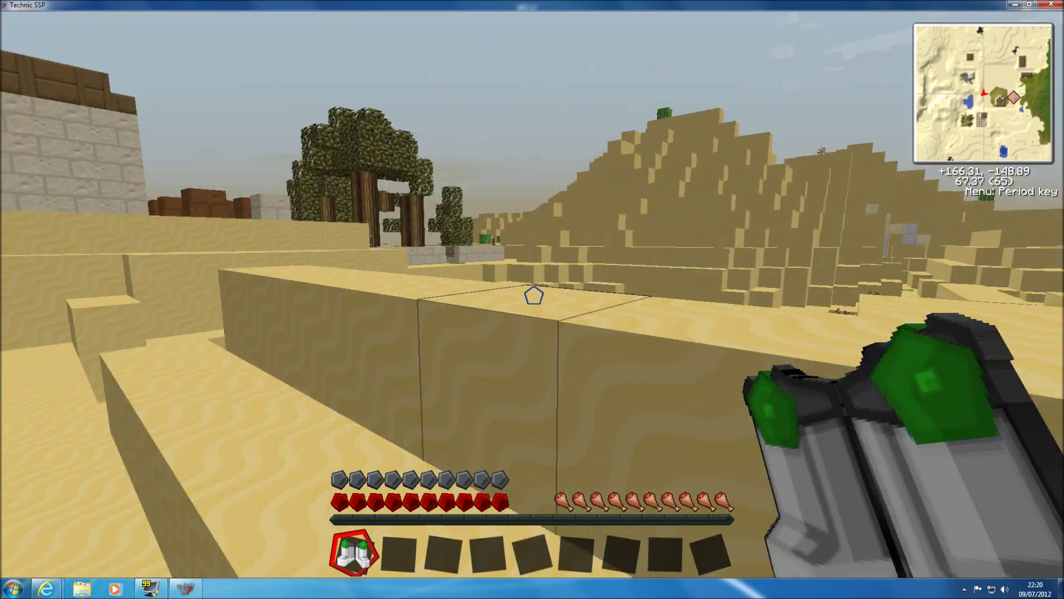
key("w")
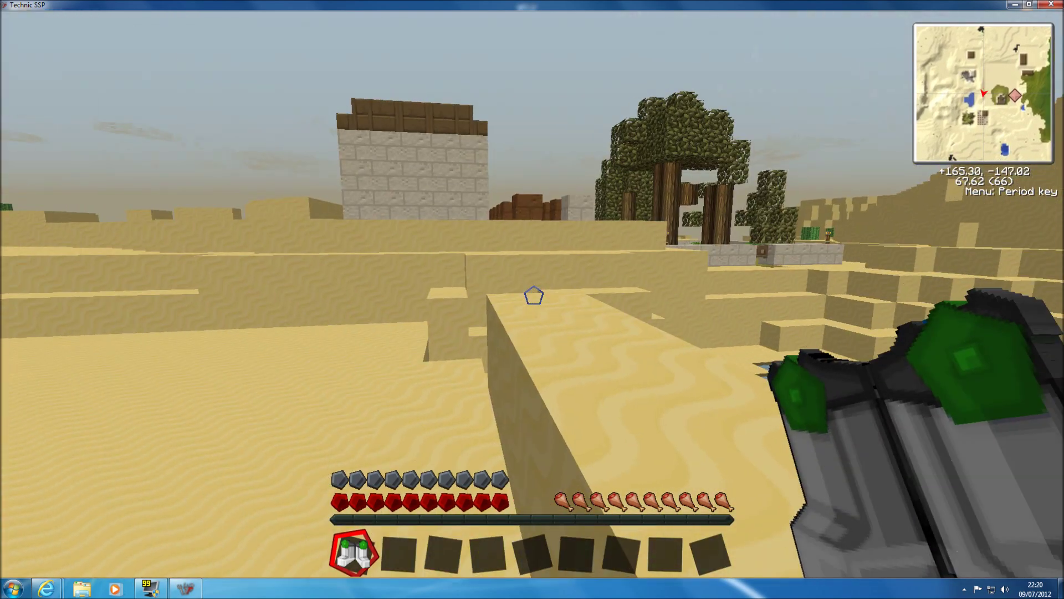
key("w")
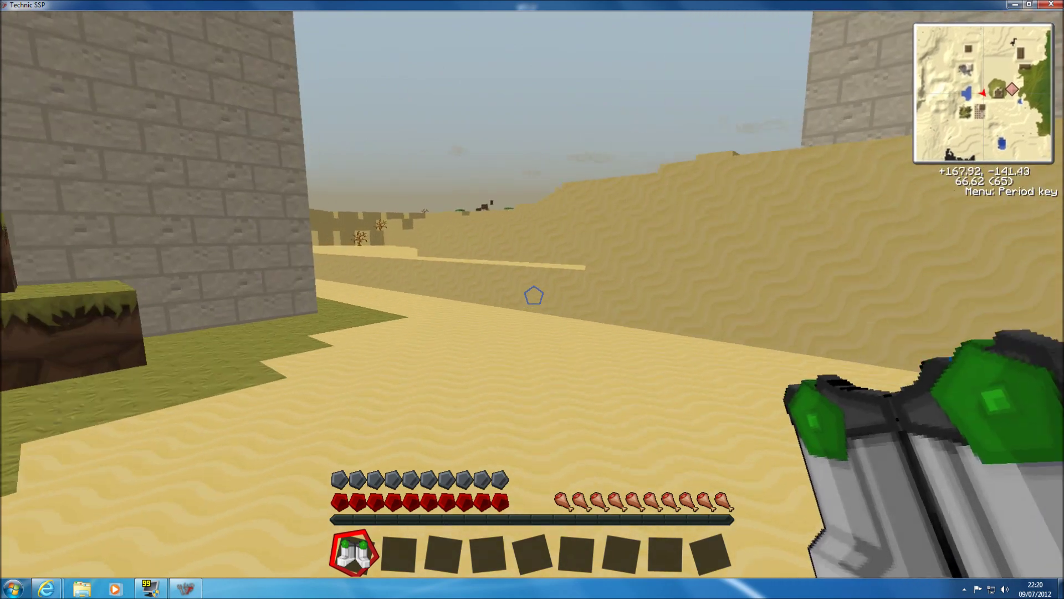
Go past the stone wall and climb up the sand blocks
key("w")
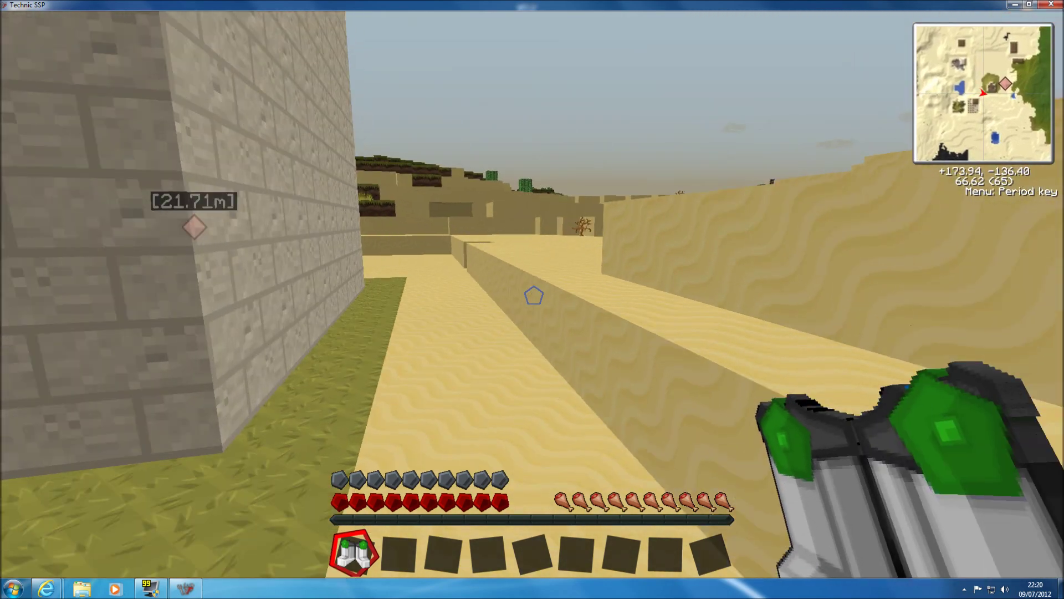
key("space")
key("w")
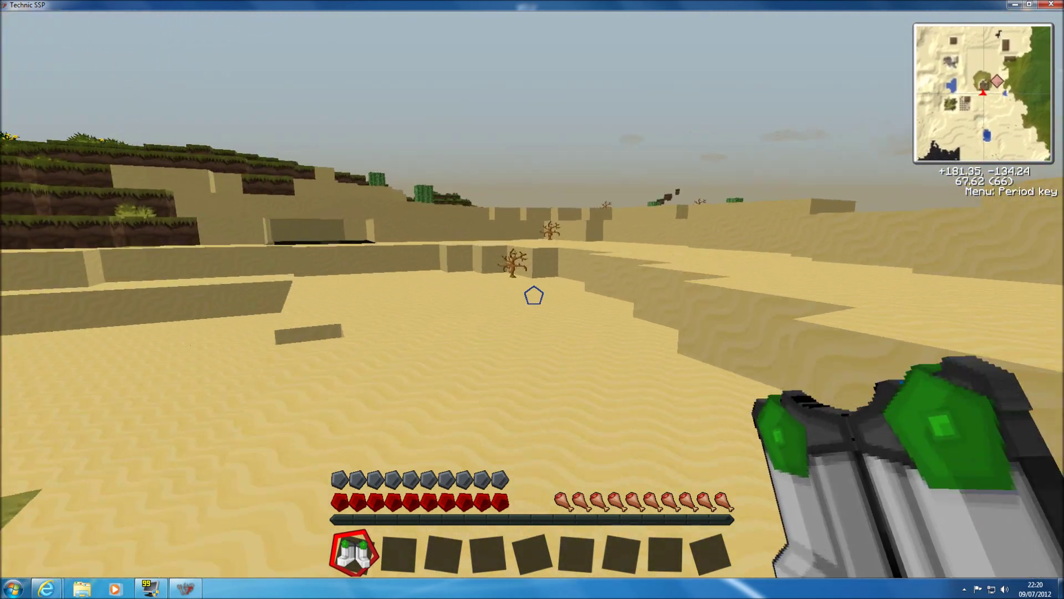
key("w")
key("space")
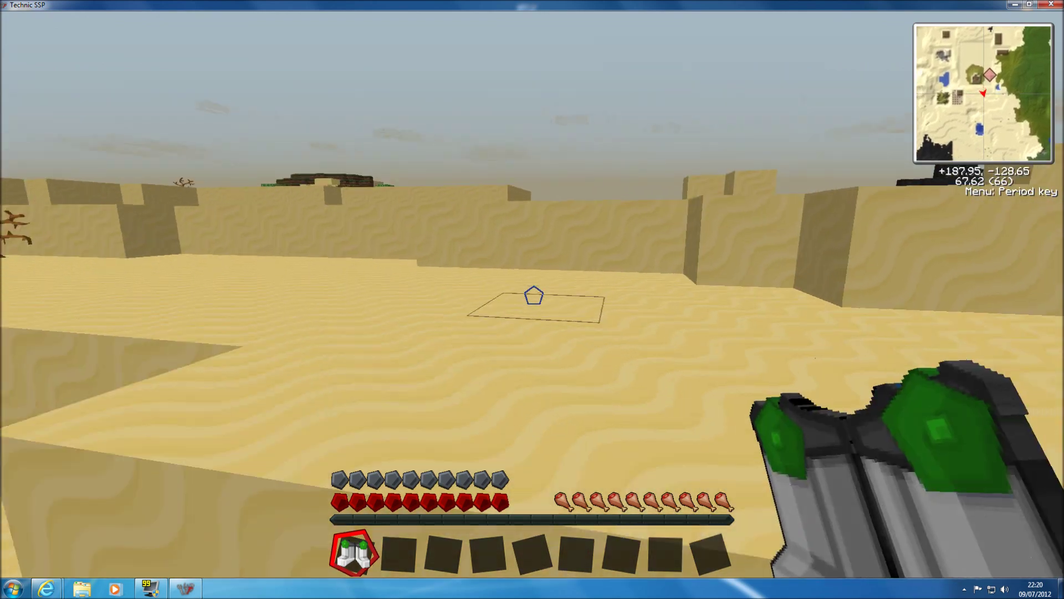
key("w")
key("space")
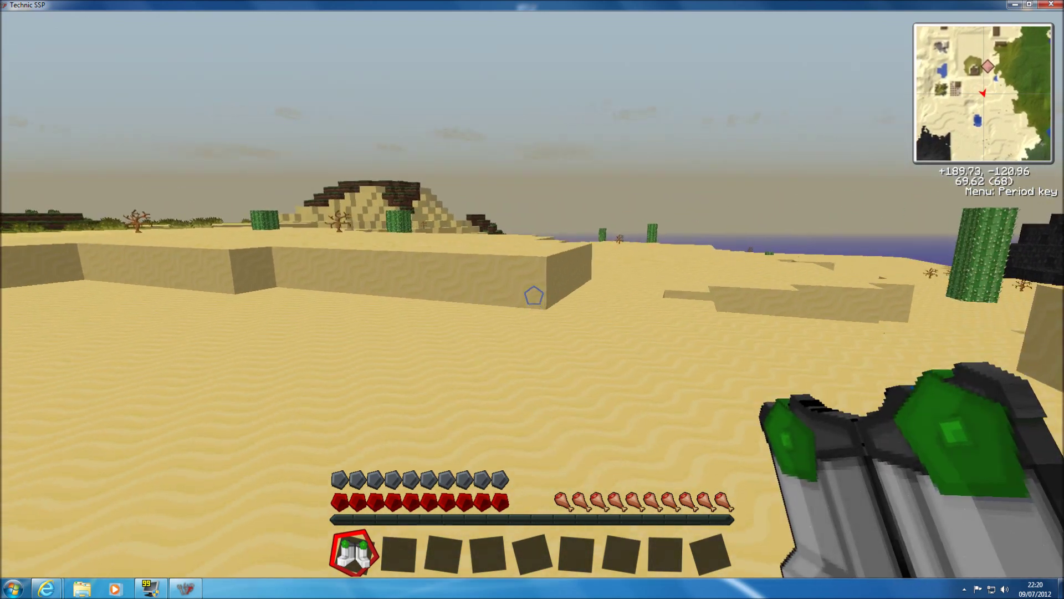
key("w")
key("space")
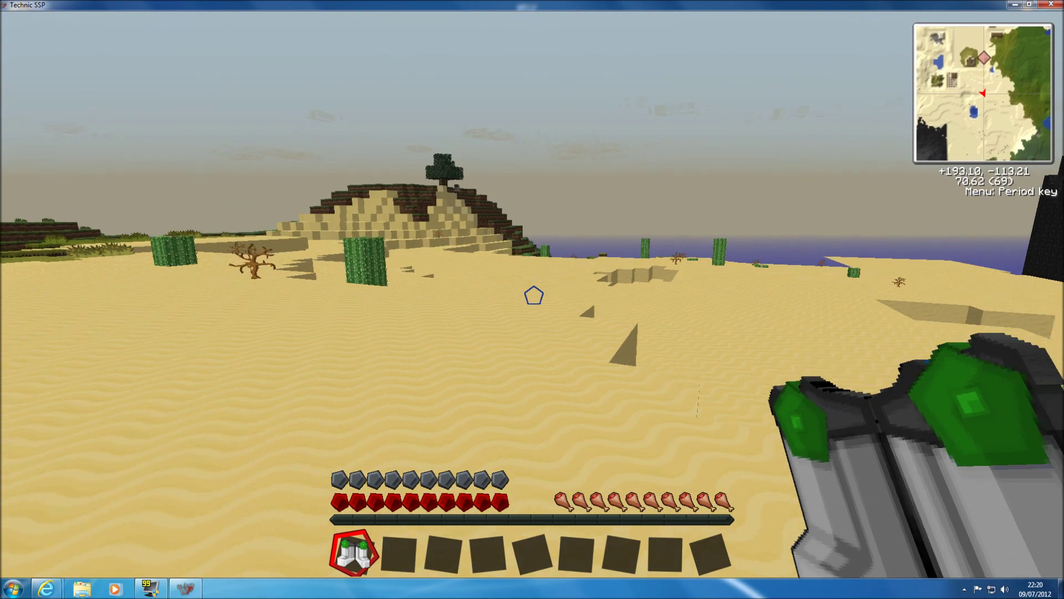
Head toward the grassy hills, then briefly show the worn suit in the inventory
key("w")
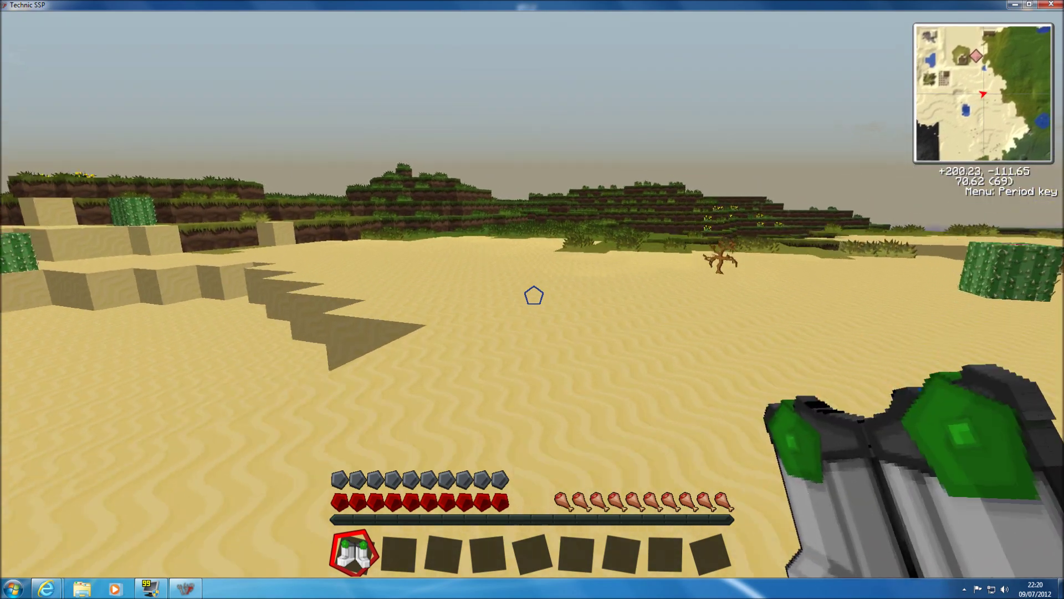
key("w")
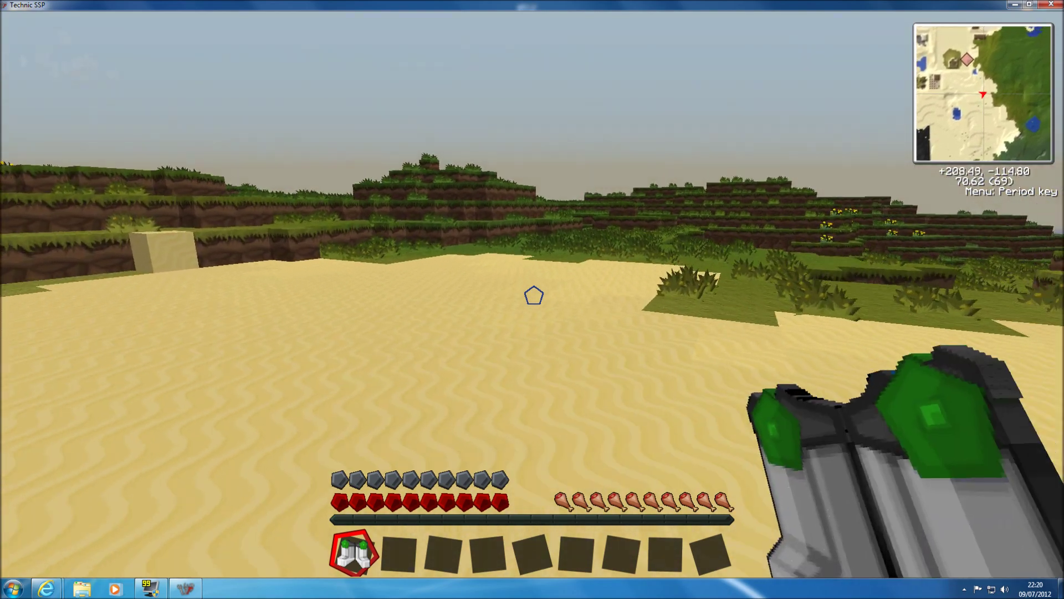
key("w")
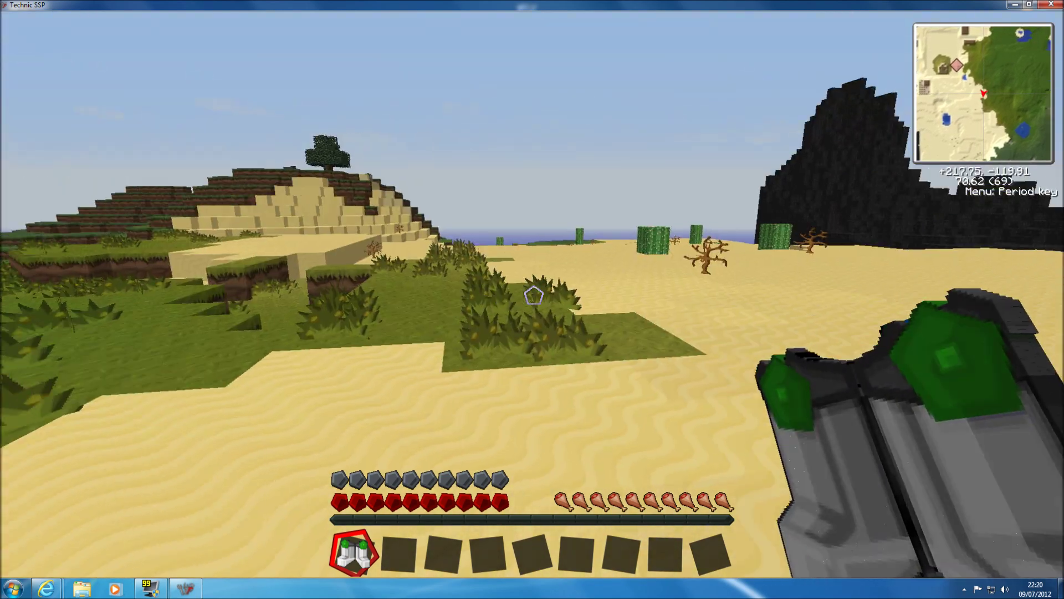
key("e")
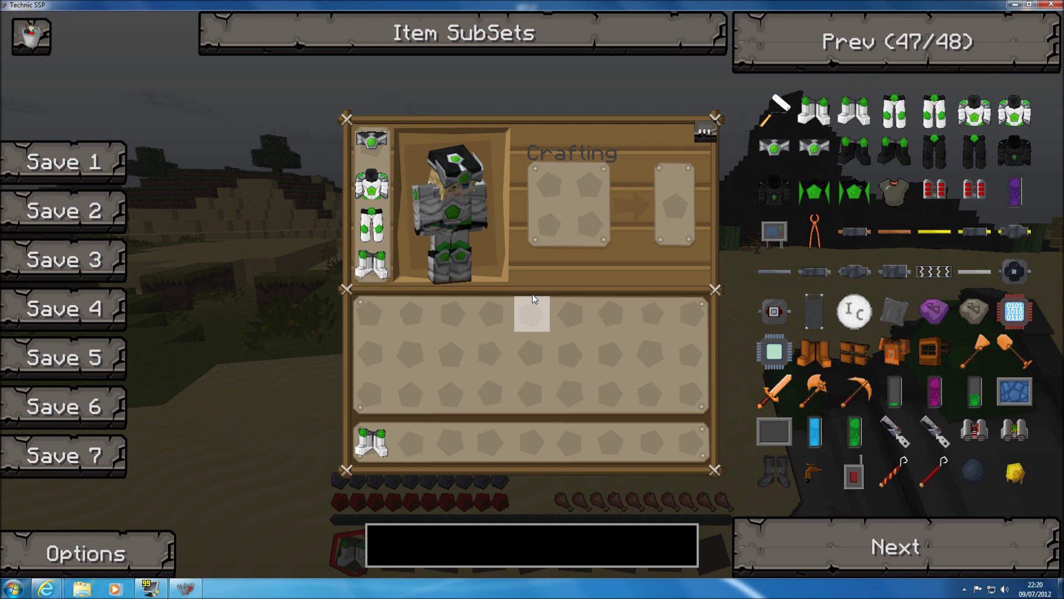
key("e")
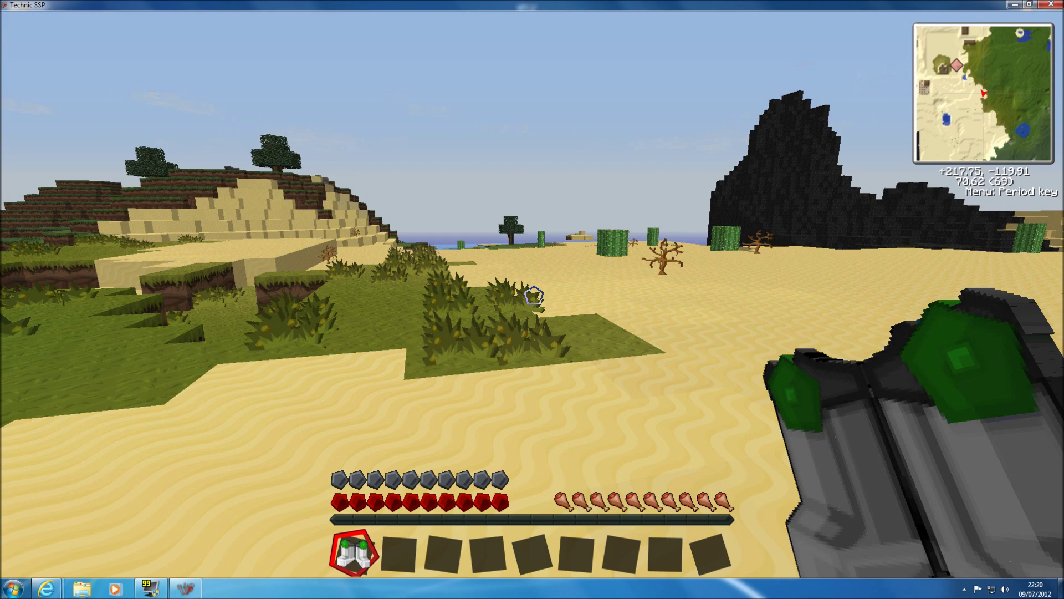